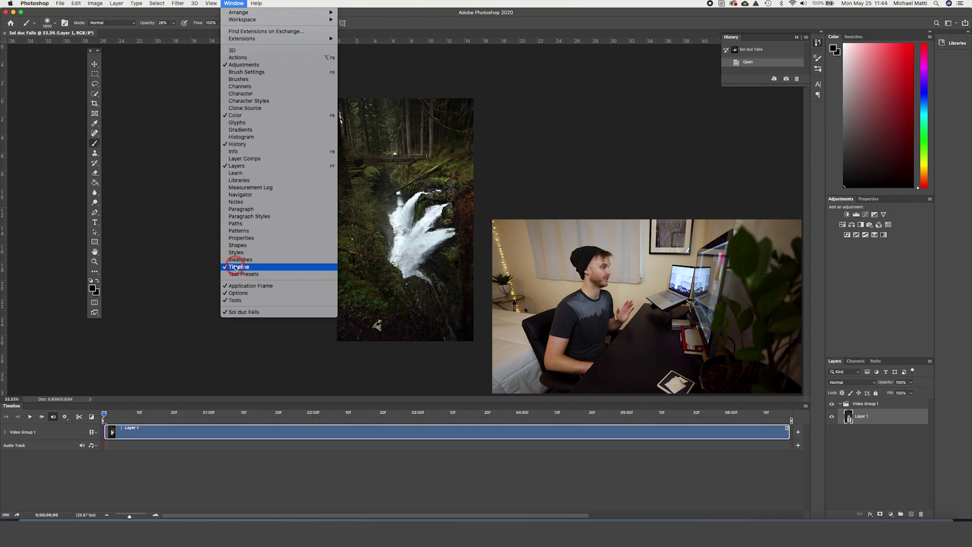
Move Layer 1 out of Video Group 1 and delete the empty group
left_click(236, 267)
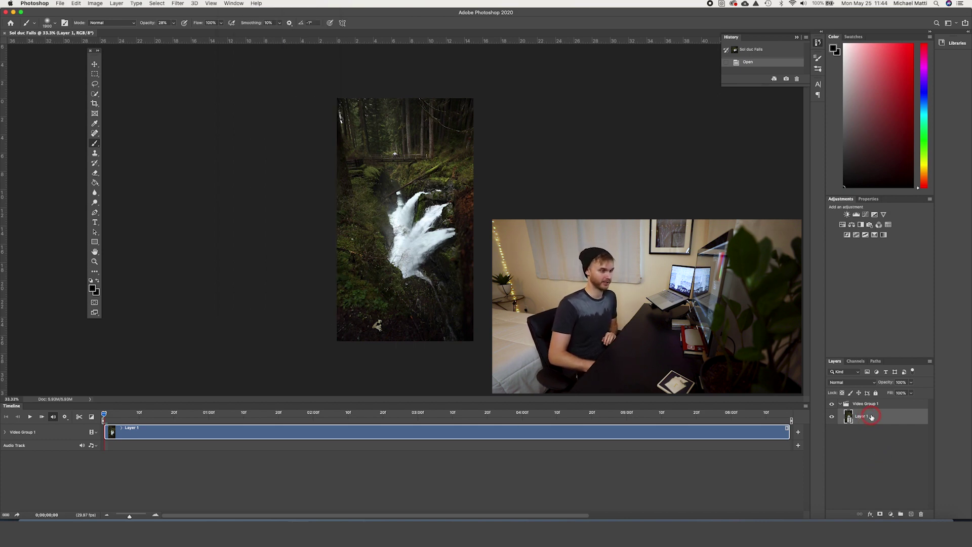
left_click_drag(871, 416, 865, 401)
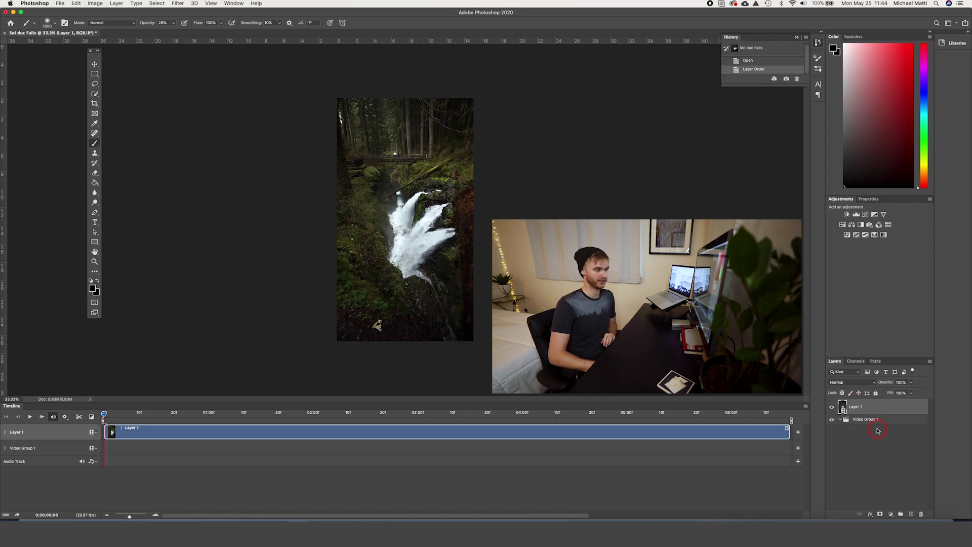
left_click(873, 422)
key("Delete")
left_click(874, 408)
left_click(538, 440)
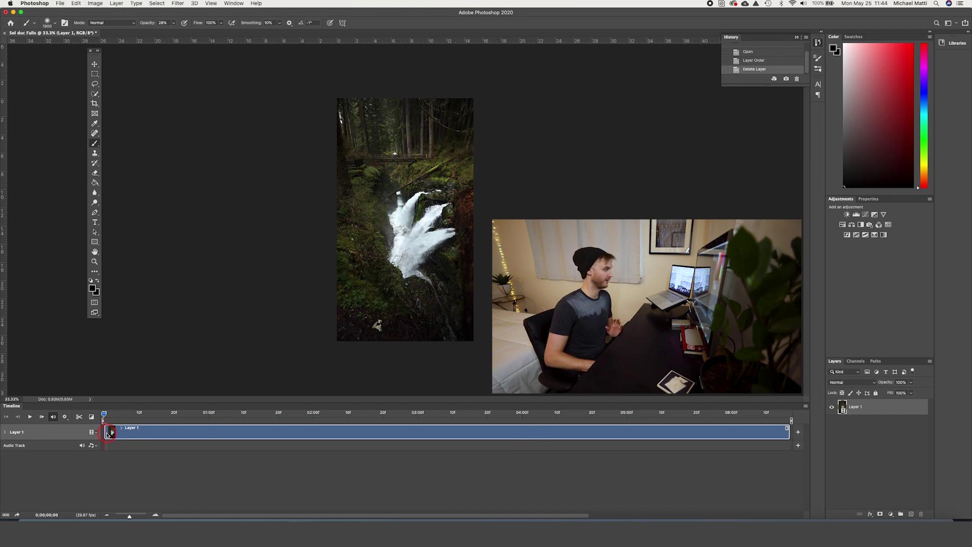
Trim the start of the Layer 1 clip to about 3:13, move the clip to the timeline's beginning and play it back
left_click_drag(105, 431, 105, 431)
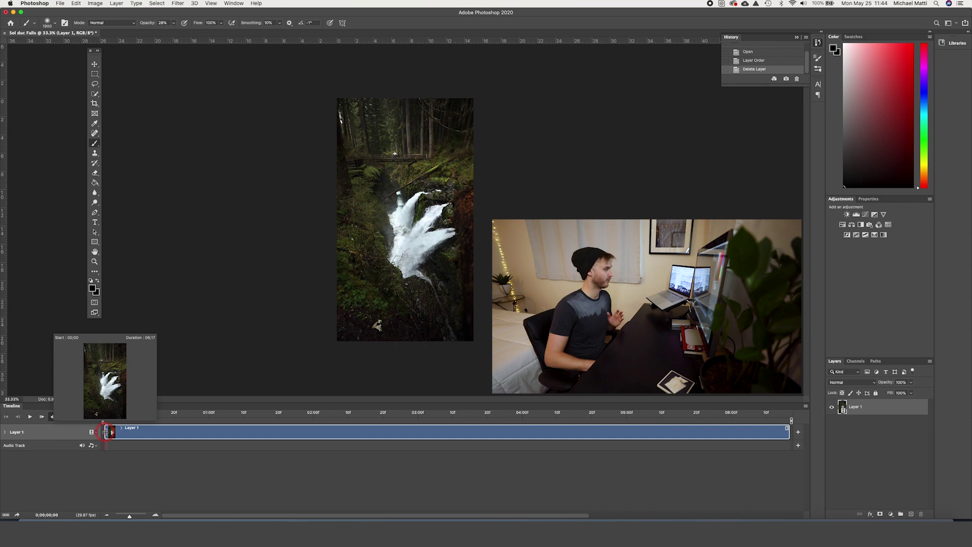
left_click_drag(105, 432, 464, 428)
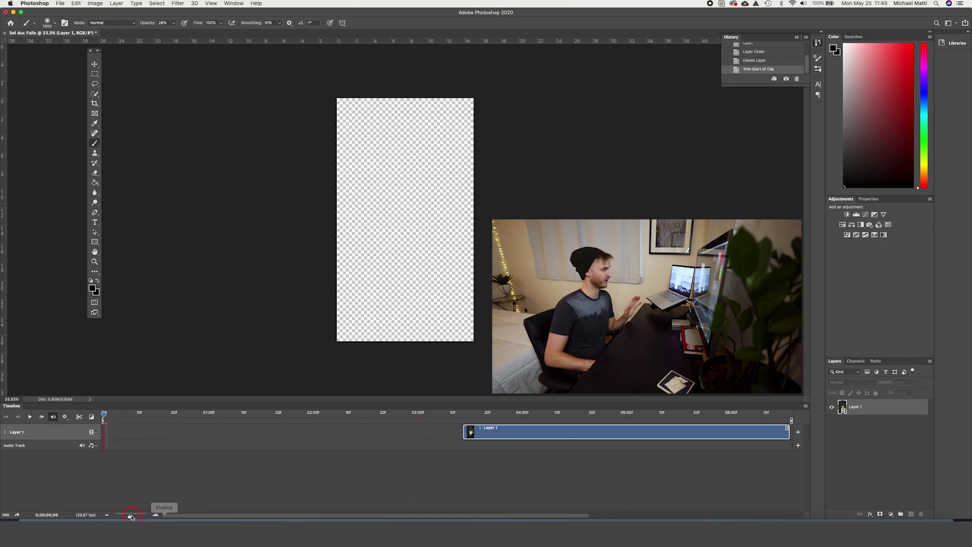
left_click_drag(129, 516, 127, 516)
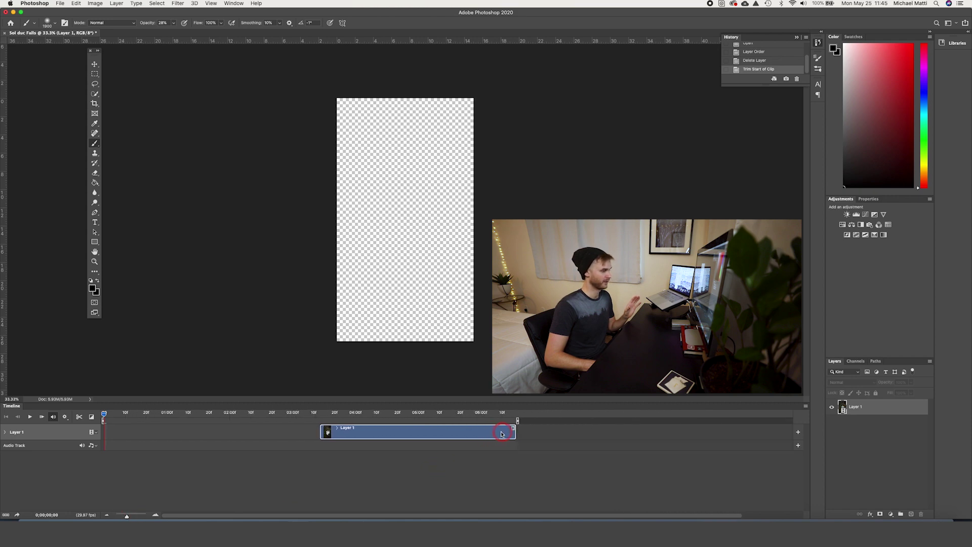
left_click_drag(482, 433, 376, 434)
left_click_drag(282, 433, 208, 430)
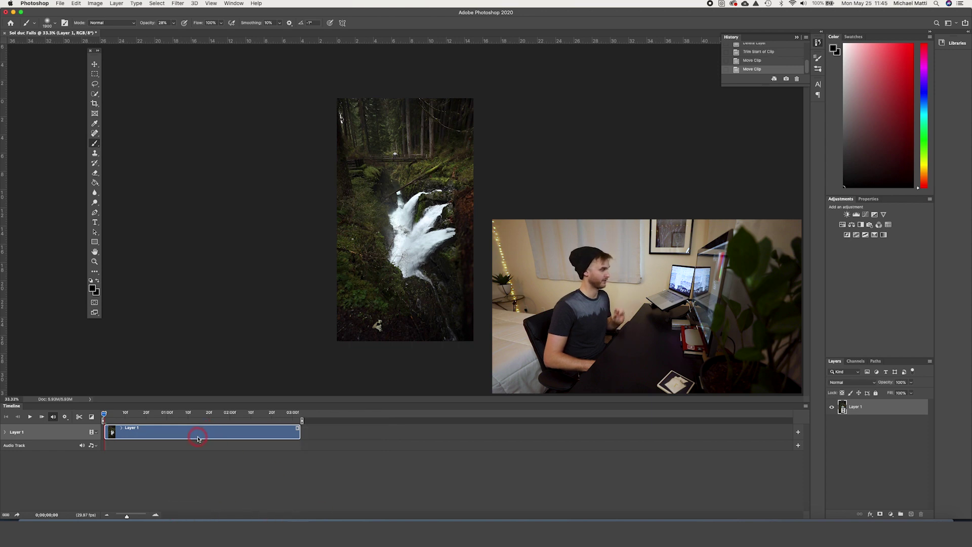
key("space")
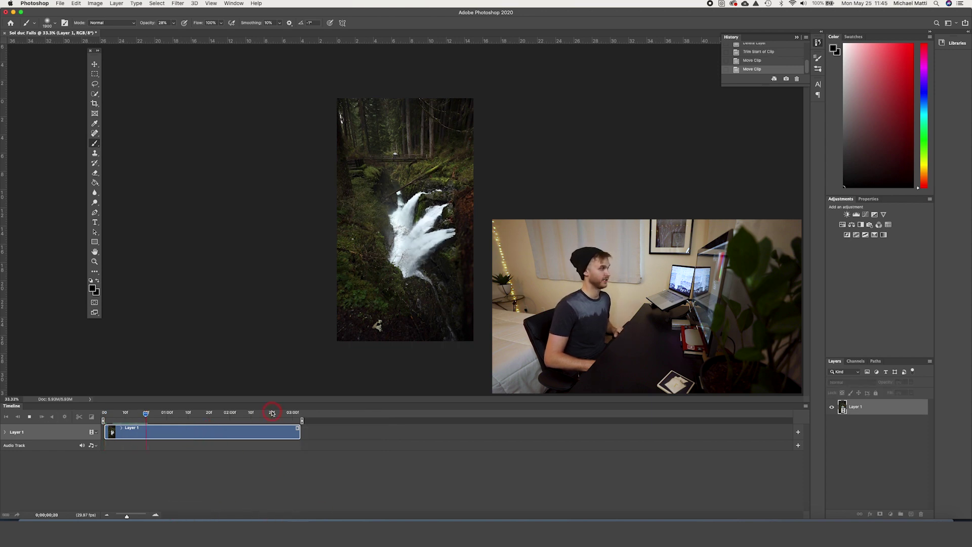
Duplicate Layer 1 and move the original's clip so it starts where the Layer 2 clip ends
left_click(862, 406)
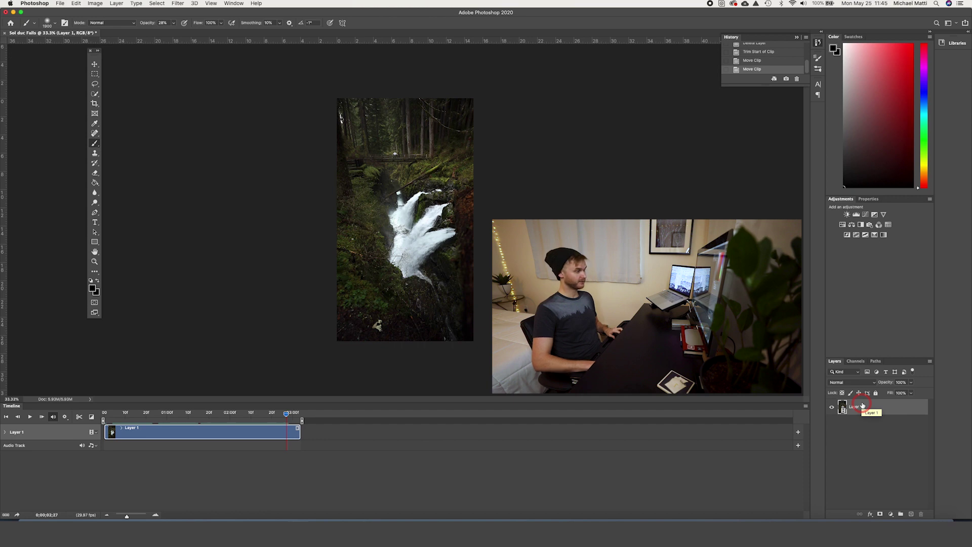
key("super+j")
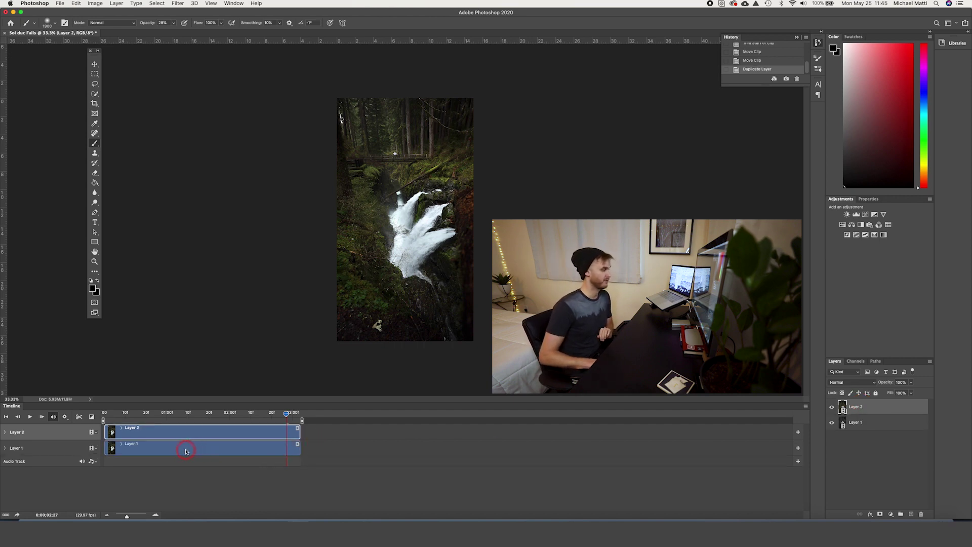
left_click_drag(183, 450, 381, 448)
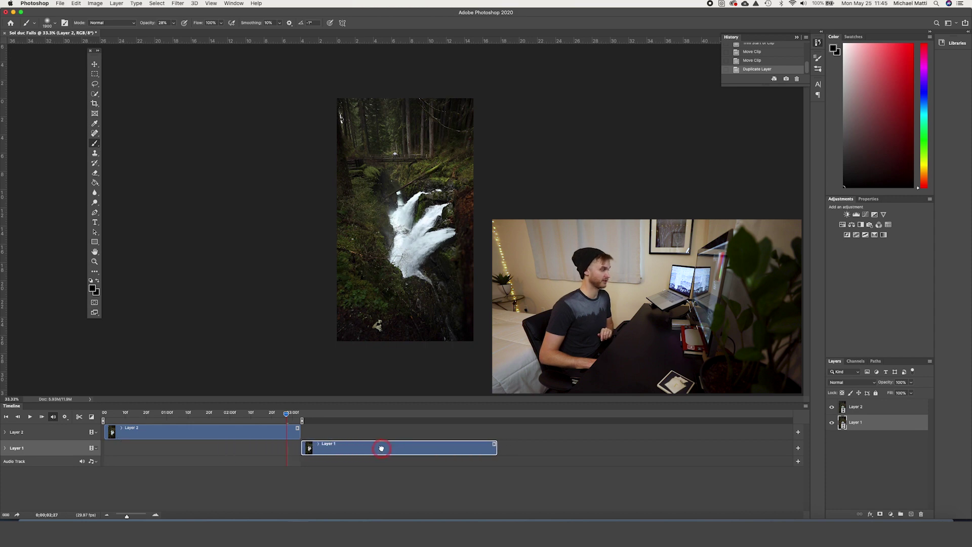
left_click_drag(378, 448, 374, 449)
Extend the Layer 1 clip's start back to about 1:27 and trim its end to line up with the Layer 2 clip's end
left_click(299, 449)
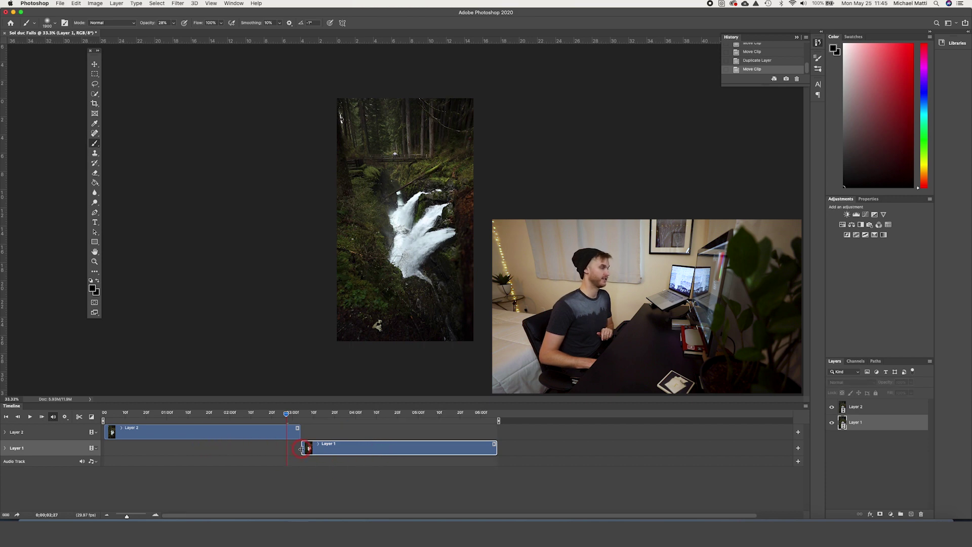
left_click_drag(302, 448, 222, 449)
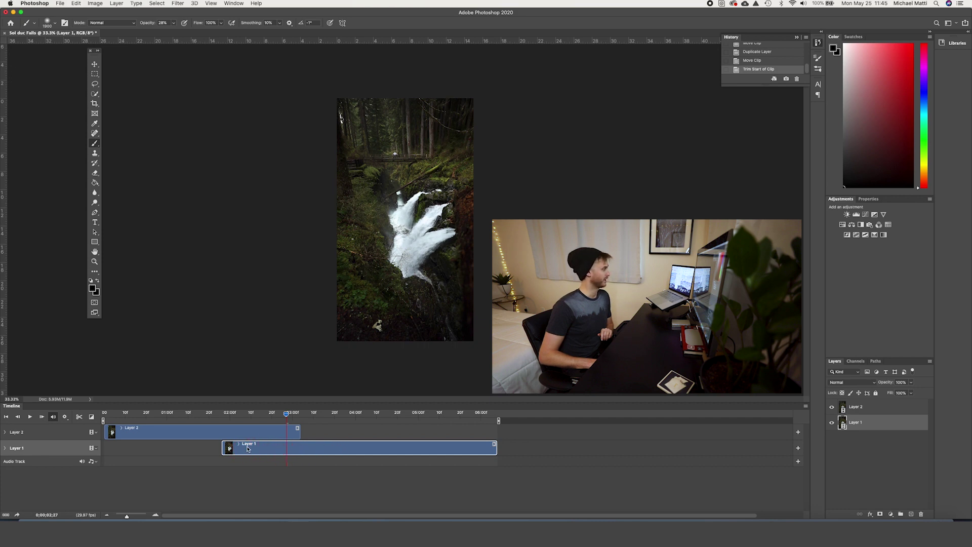
left_click(494, 449)
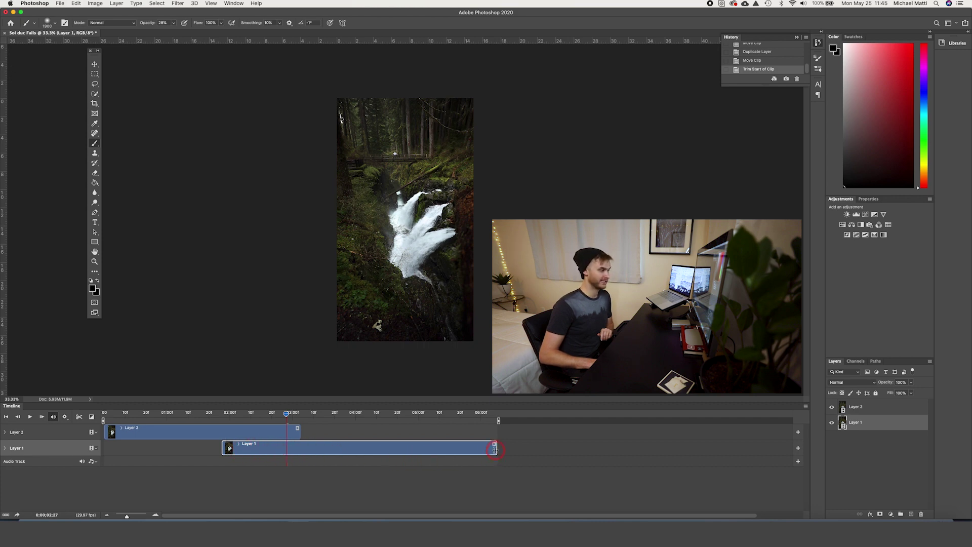
left_click_drag(494, 449, 296, 448)
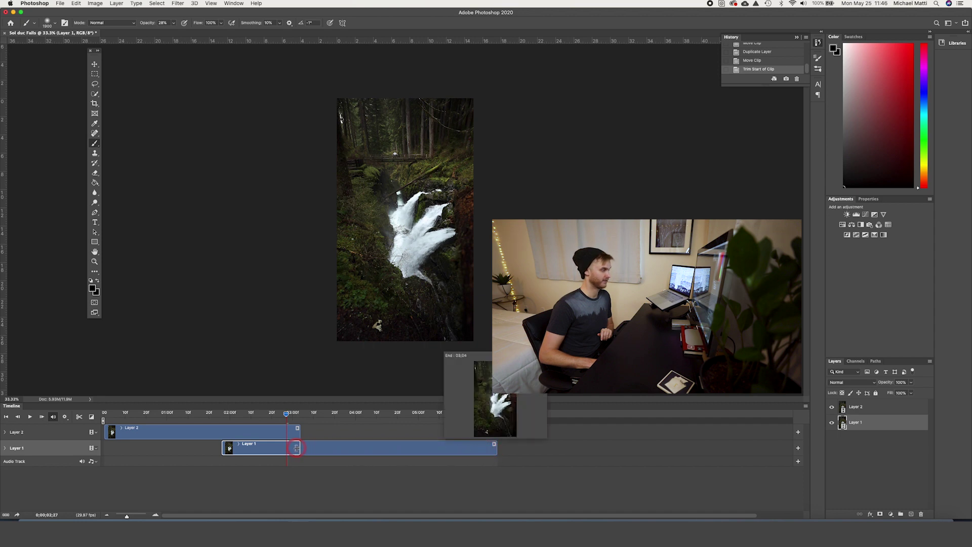
left_click_drag(297, 447, 299, 447)
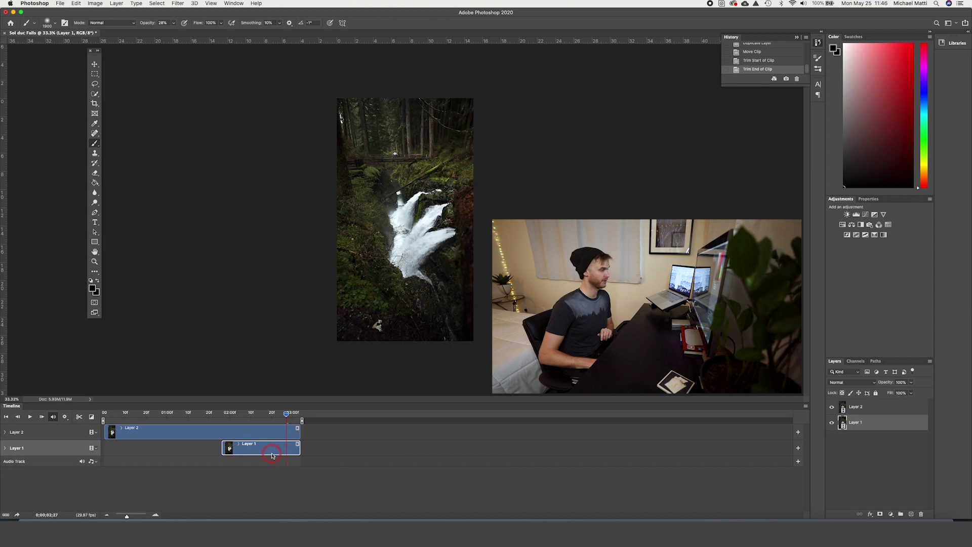
Enable opacity keyframing on Layer 2 with the first keyframe at 1:27, where the Layer 1 clip starts
left_click(131, 439)
left_click(111, 434)
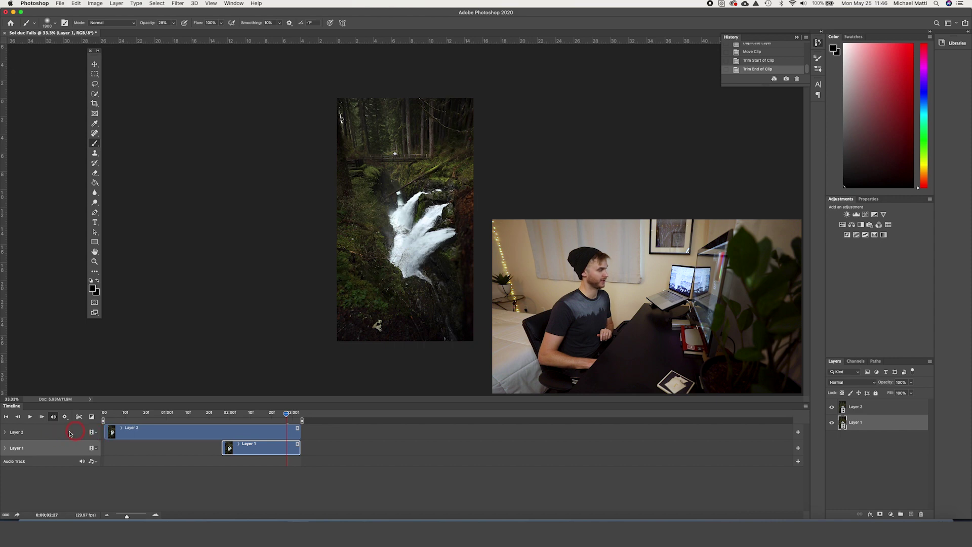
left_click(10, 434)
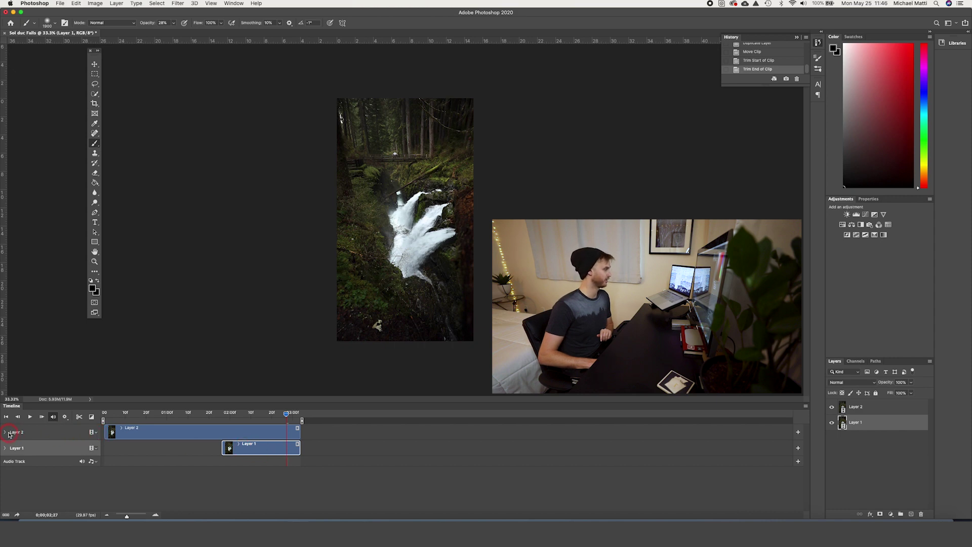
left_click(5, 433)
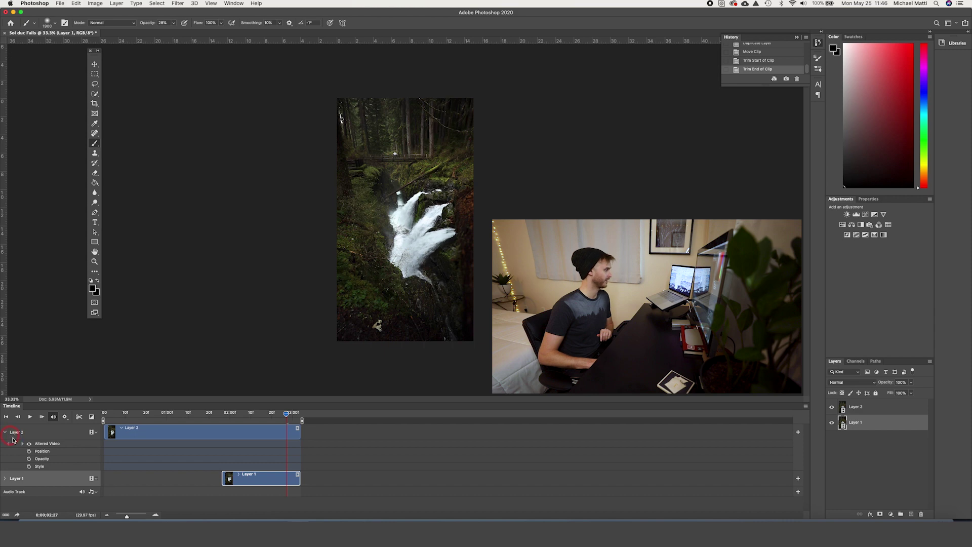
left_click(44, 461)
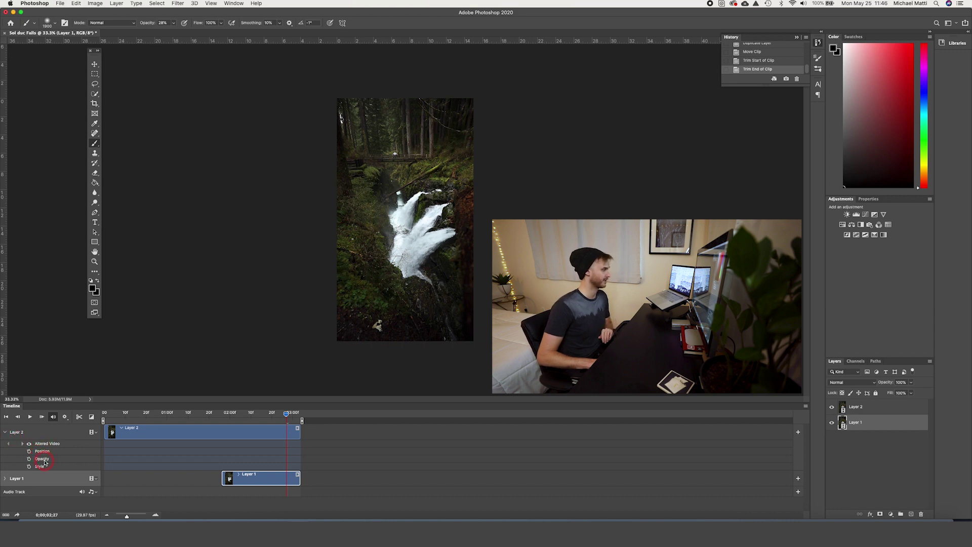
left_click(284, 416)
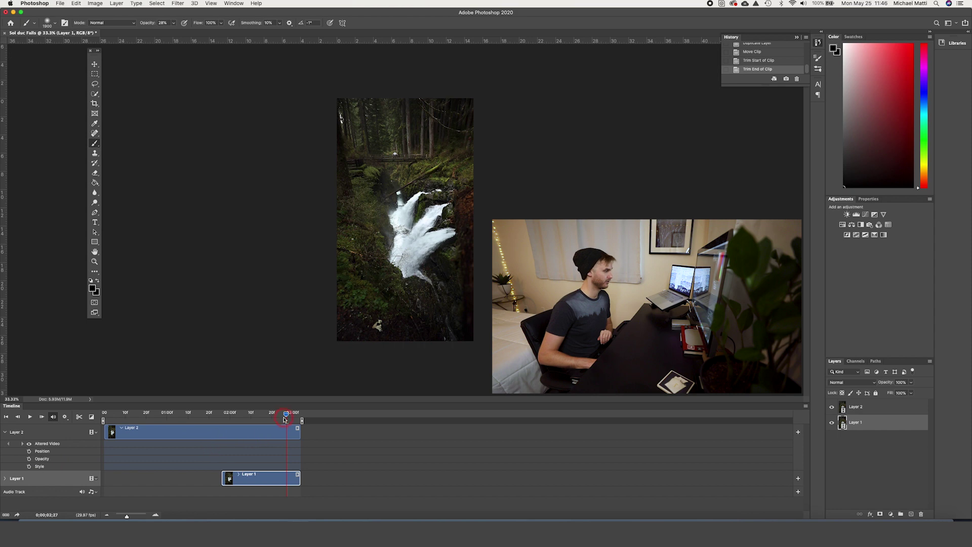
left_click_drag(286, 416, 223, 420)
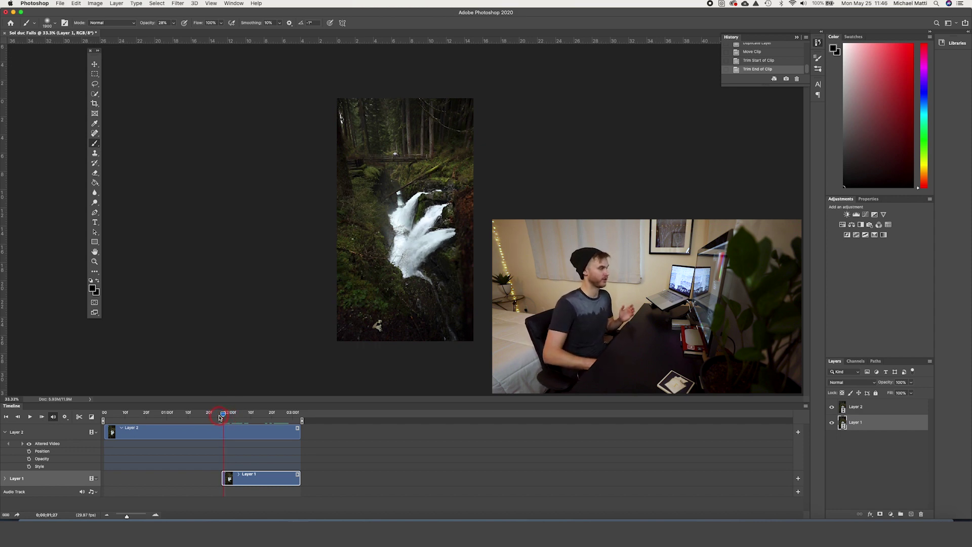
left_click(188, 452)
left_click(223, 435)
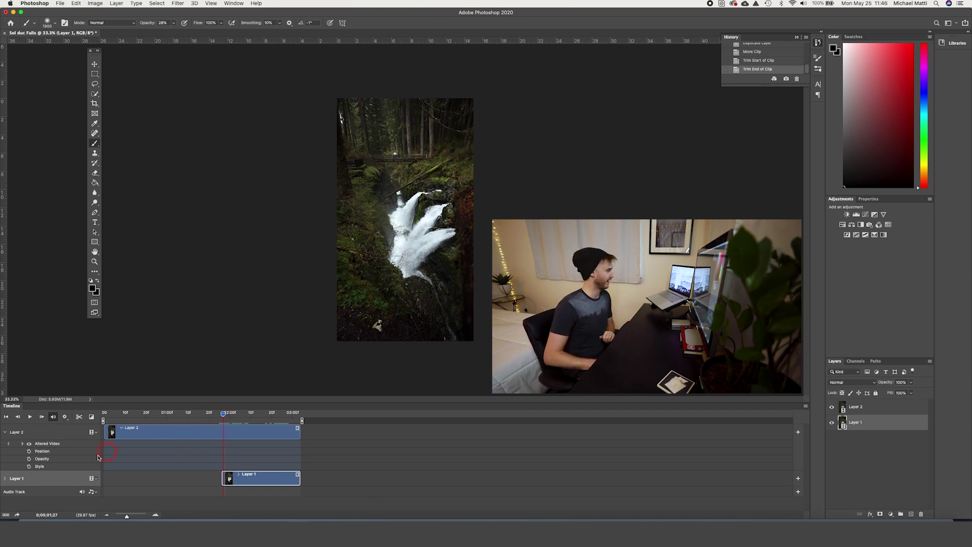
left_click(29, 459)
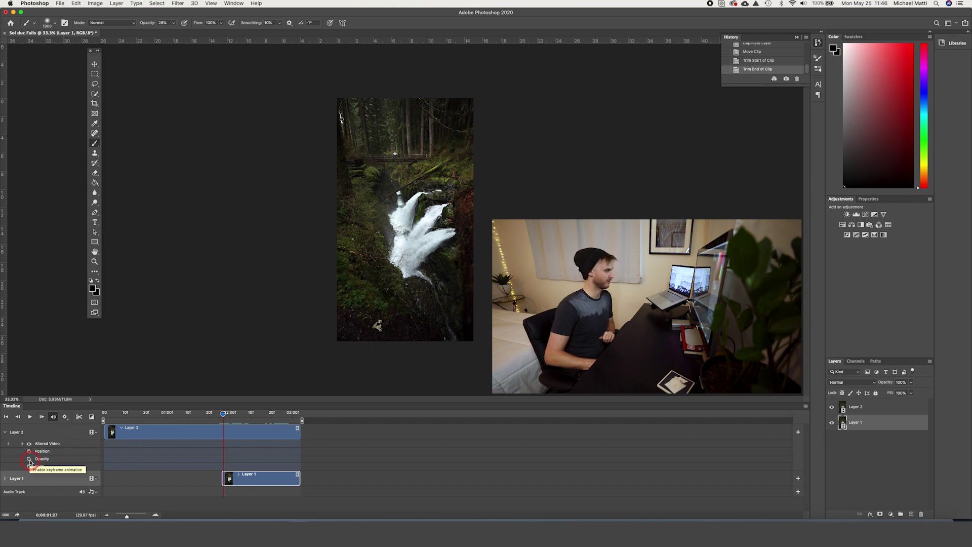
left_click(28, 459)
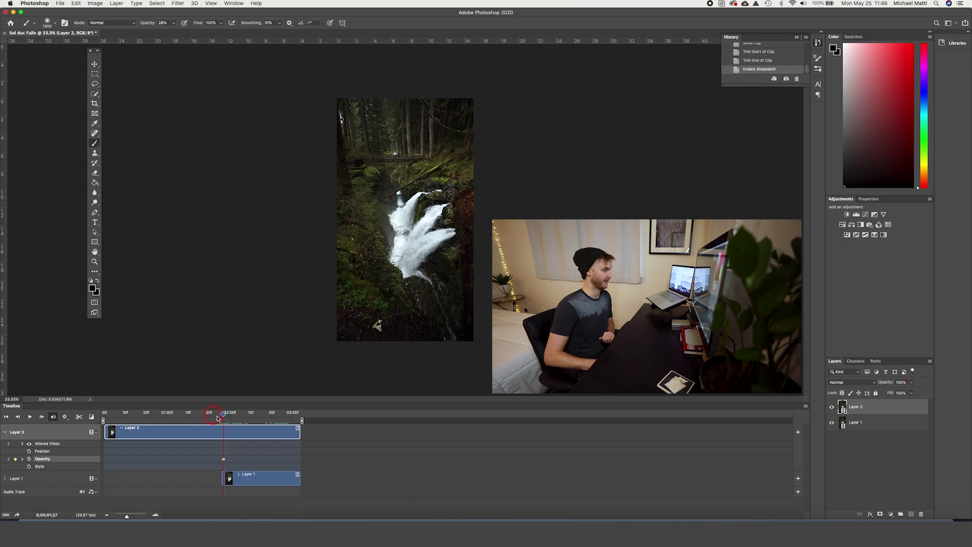
Add a second opacity keyframe at the end of Layer 2, at 3:03, and set the layer's opacity there to 0%
left_click_drag(223, 415, 300, 415)
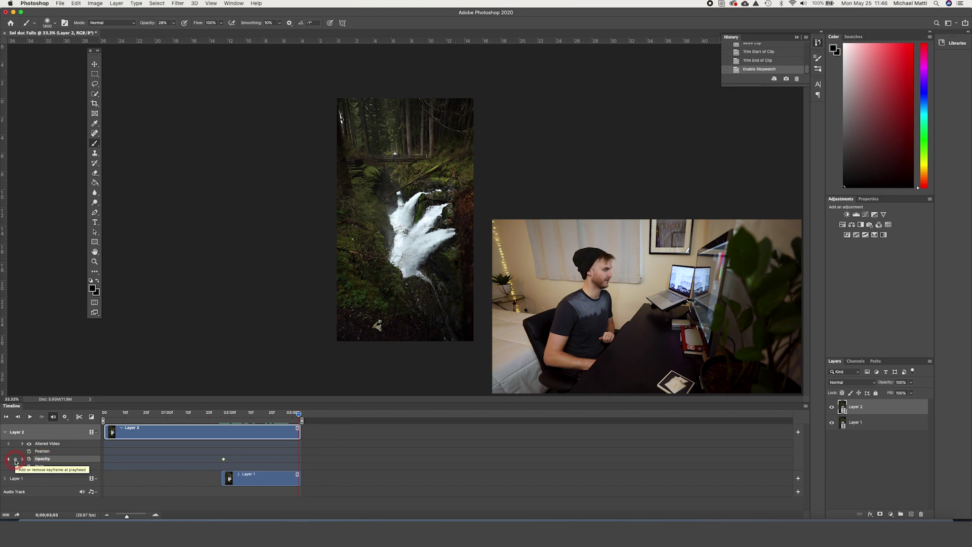
left_click(15, 459)
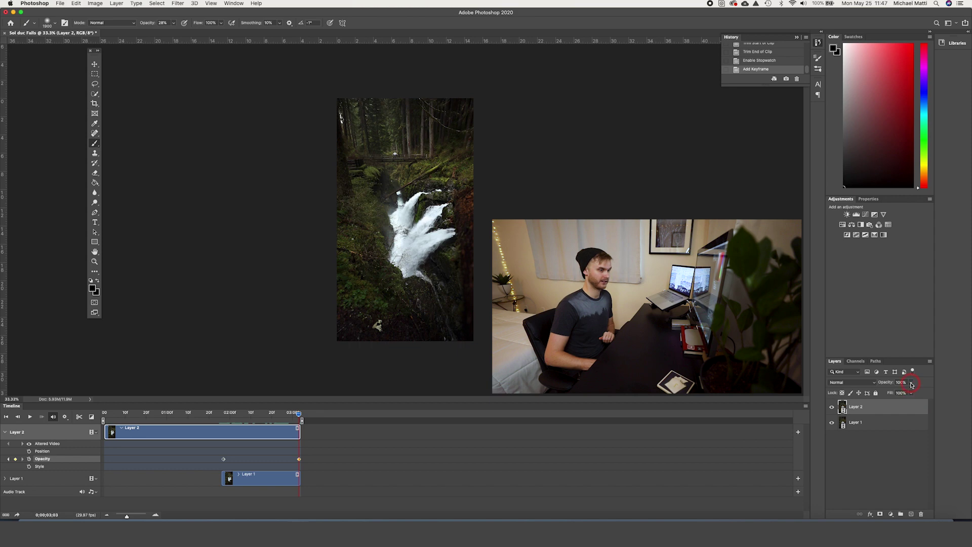
left_click(911, 383)
left_click_drag(911, 392, 868, 393)
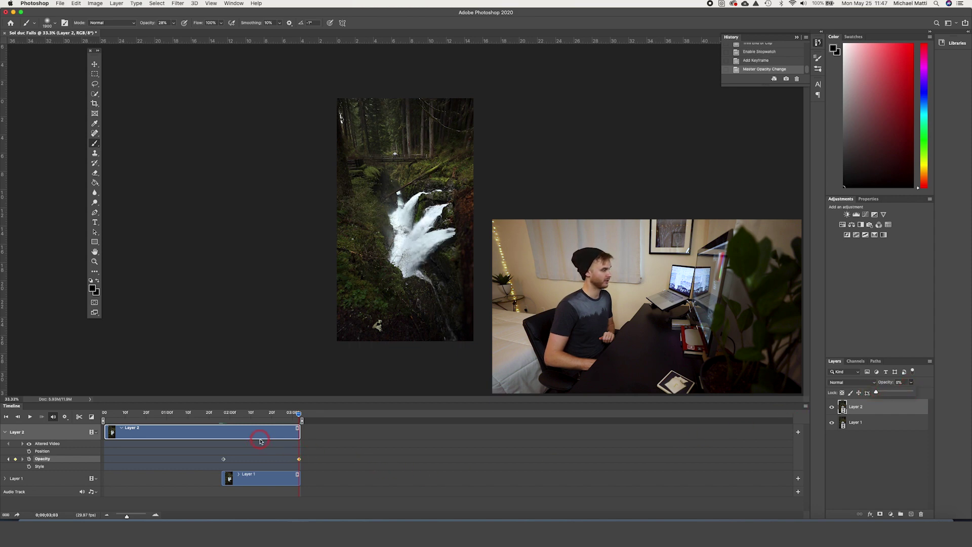
mouse_move(300, 418)
left_mouse_down()
mouse_move(223, 425)
mouse_move(299, 429)
left_mouse_up()
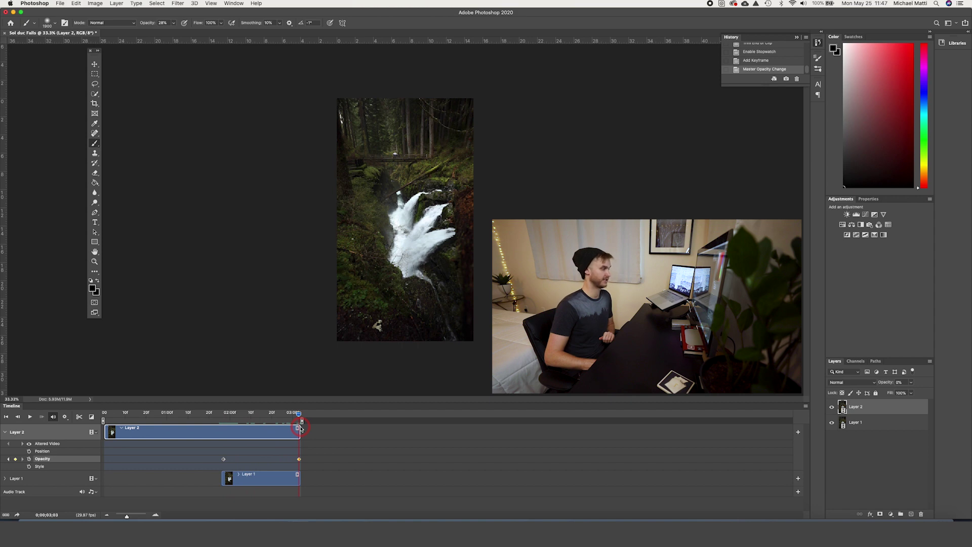
left_click(231, 478)
left_click(297, 477)
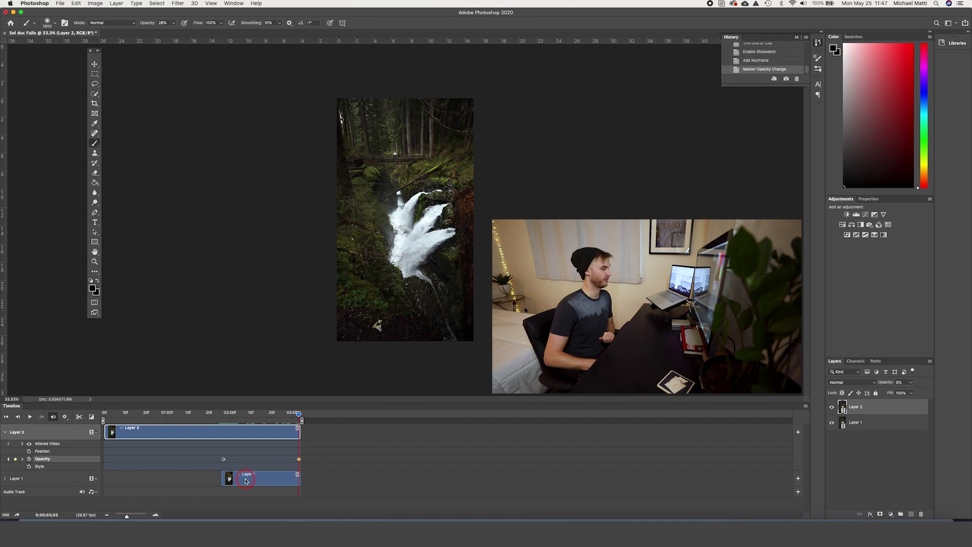
left_click(215, 459)
left_click(253, 478)
left_click(297, 470)
left_click(103, 434)
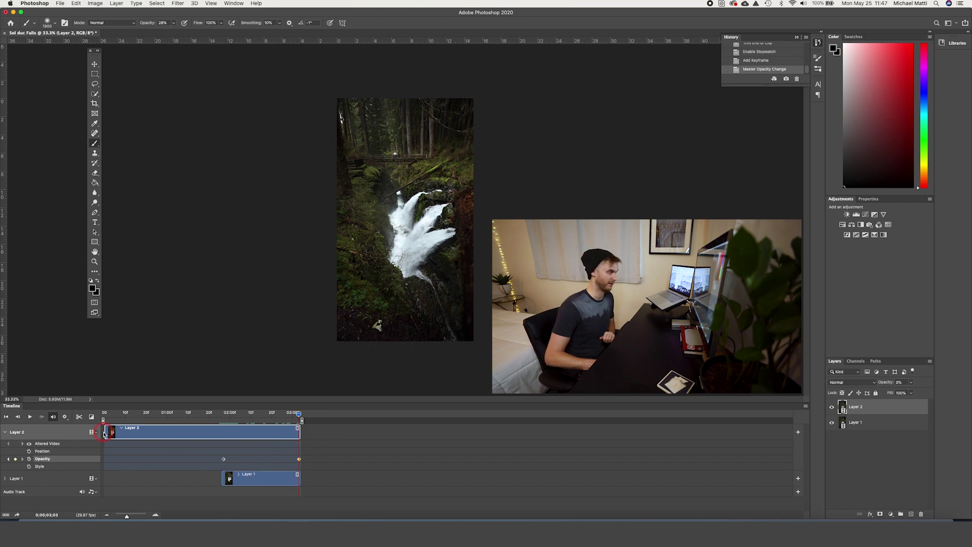
left_click(302, 433)
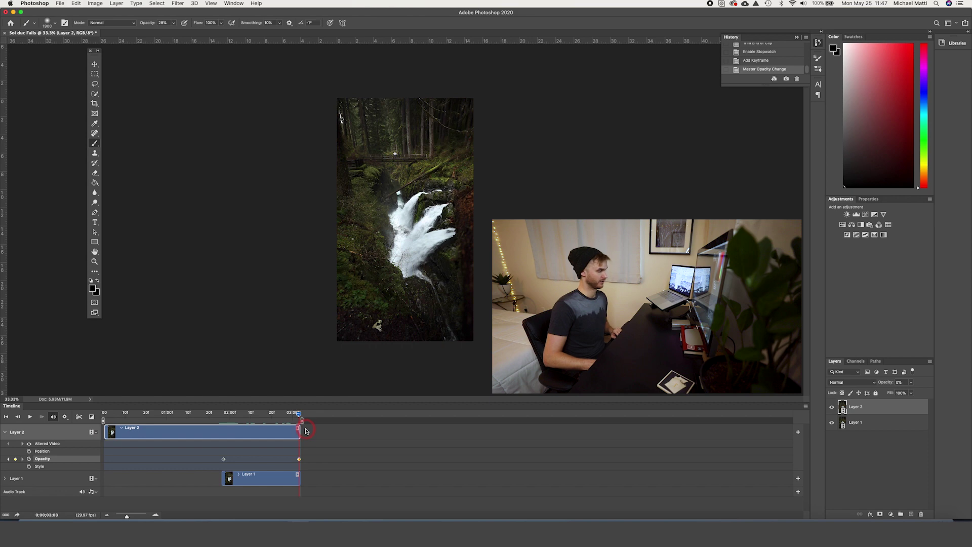
Play back the timeline from the start to check the looping crossfade
key("space")
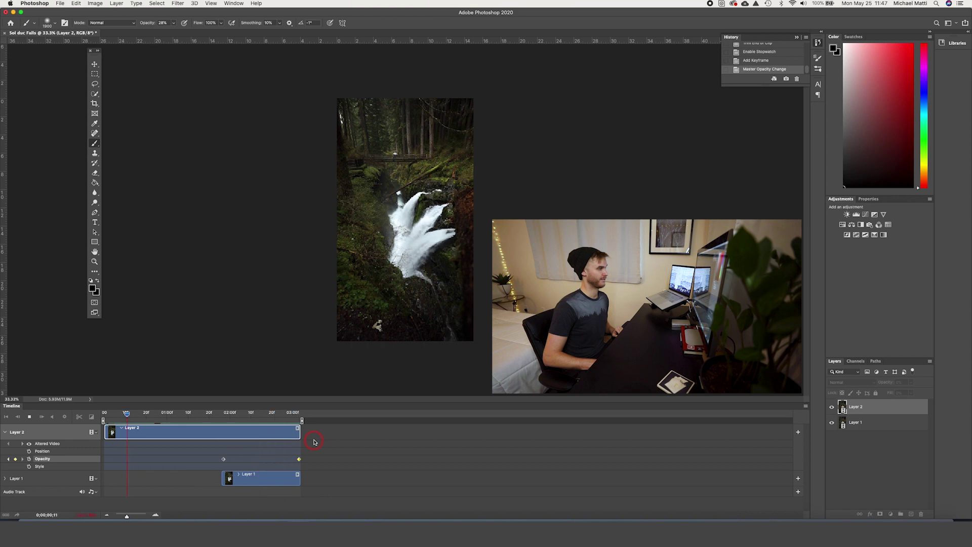
key("space")
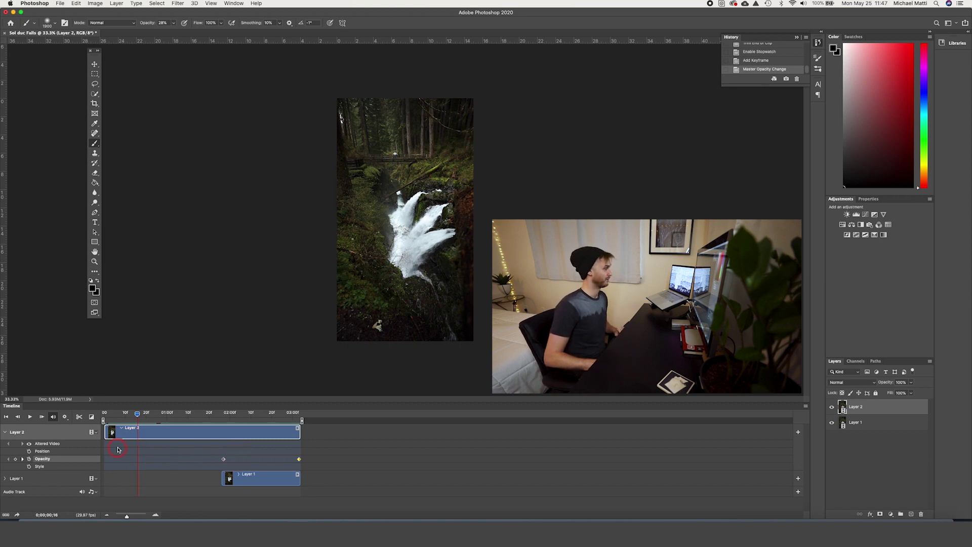
Mute the Layer 1 clip's sound by lowering its audio volume to 0%
right_click(239, 479)
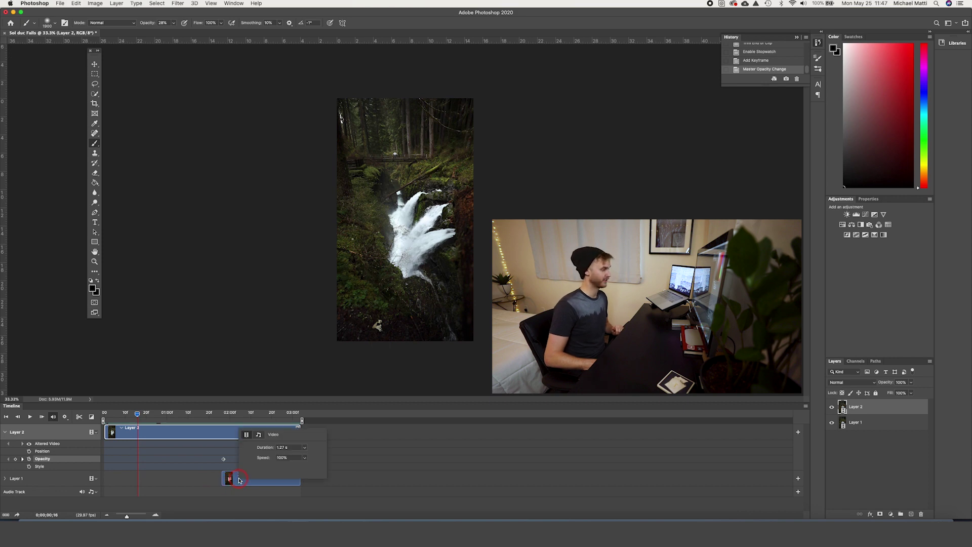
left_click(203, 440)
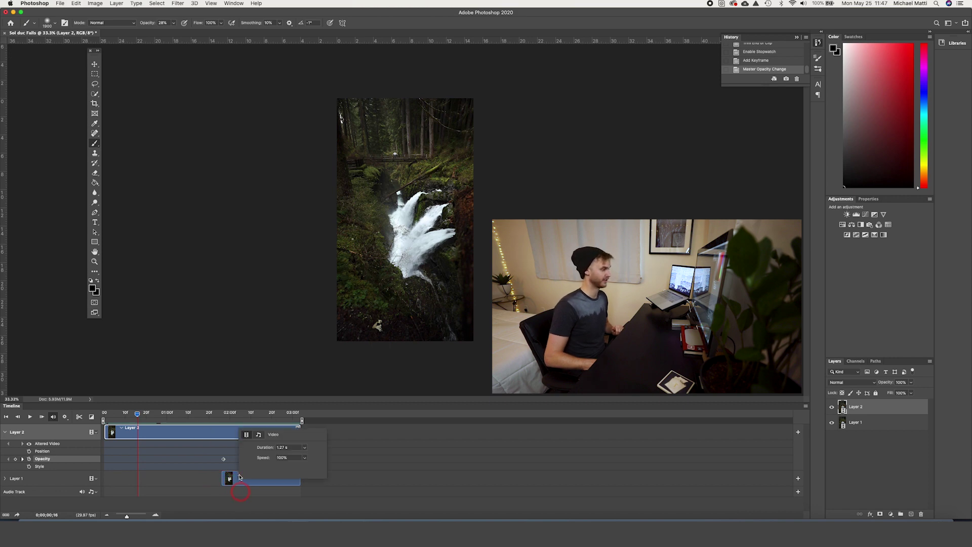
left_click(259, 435)
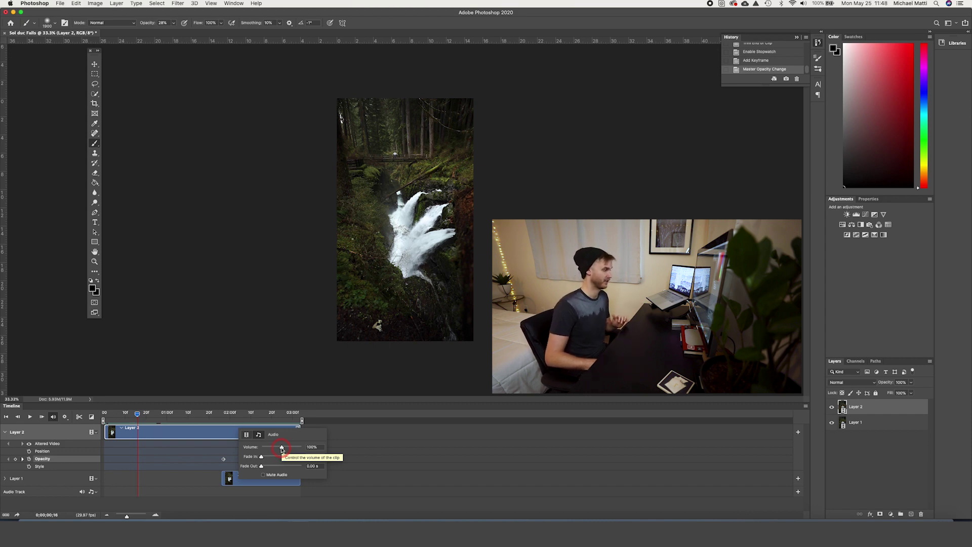
left_click_drag(282, 448, 260, 448)
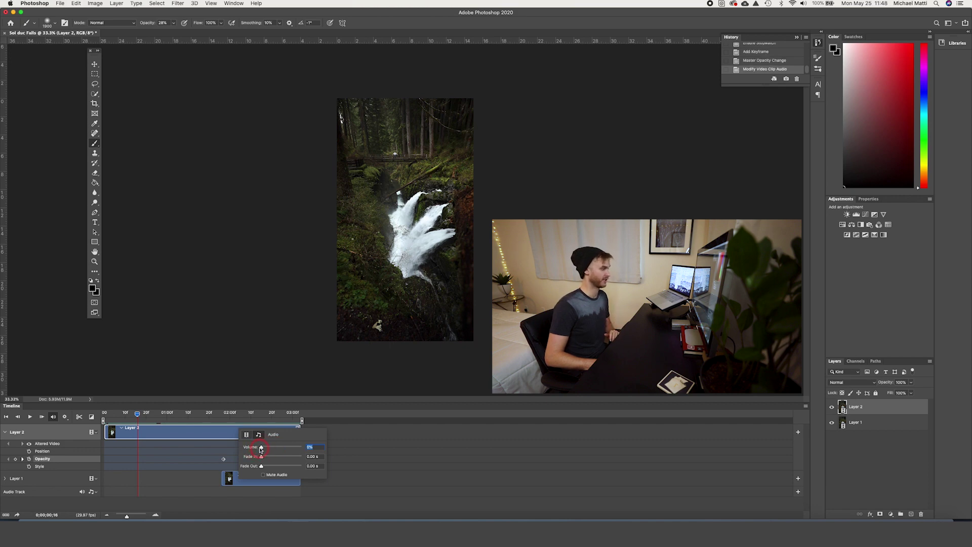
Lower the Layer 2 clip's audio volume to 22% with very short fades in and out, and play the timeline
left_click(206, 434)
right_click(205, 433)
left_click(225, 389)
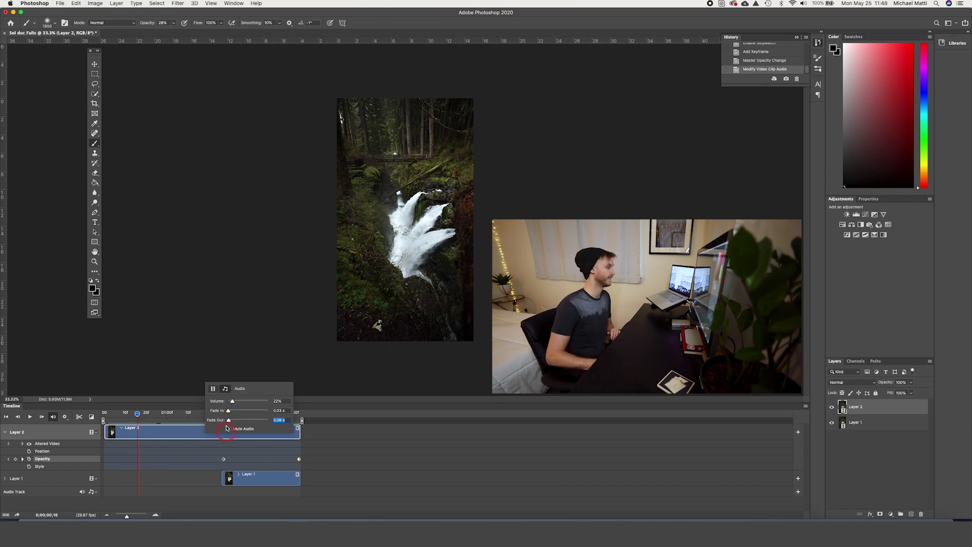
left_click(314, 438)
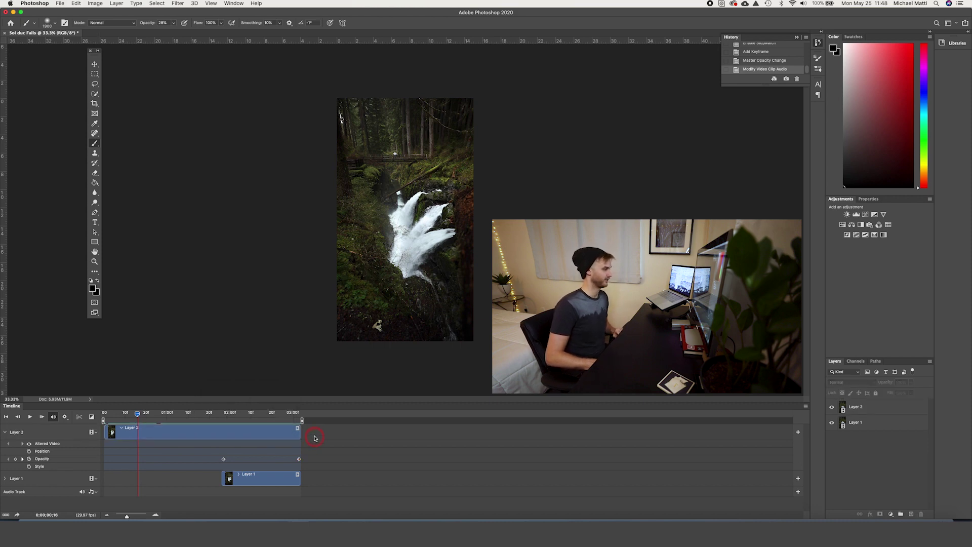
key("space")
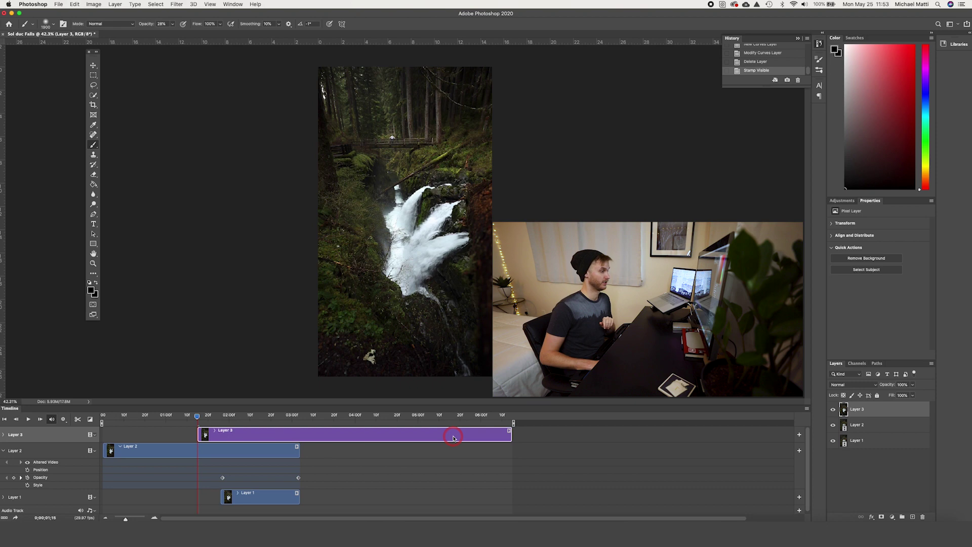
Move the Layer 3 still clip to the timeline's start, trim its end to match Layer 2, and play it back
left_click_drag(431, 435, 304, 436)
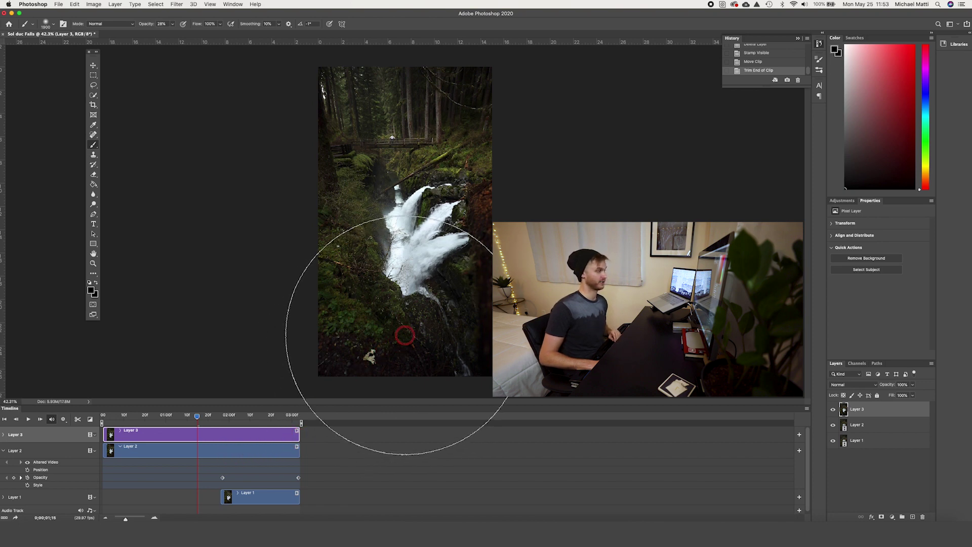
key("space")
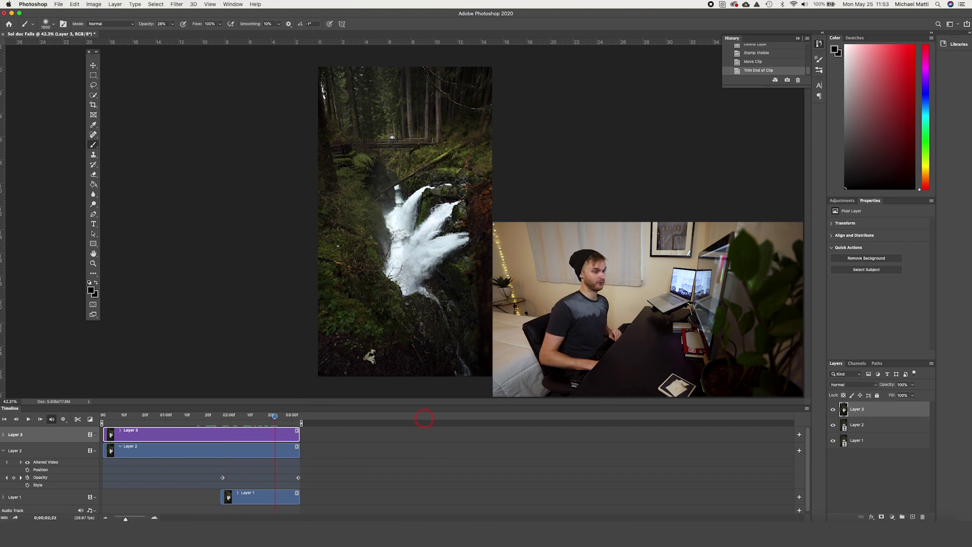
Add a layer mask to Layer 3 and prepare a much smaller brush at 100% opacity for painting the waterfall area
left_click(882, 516)
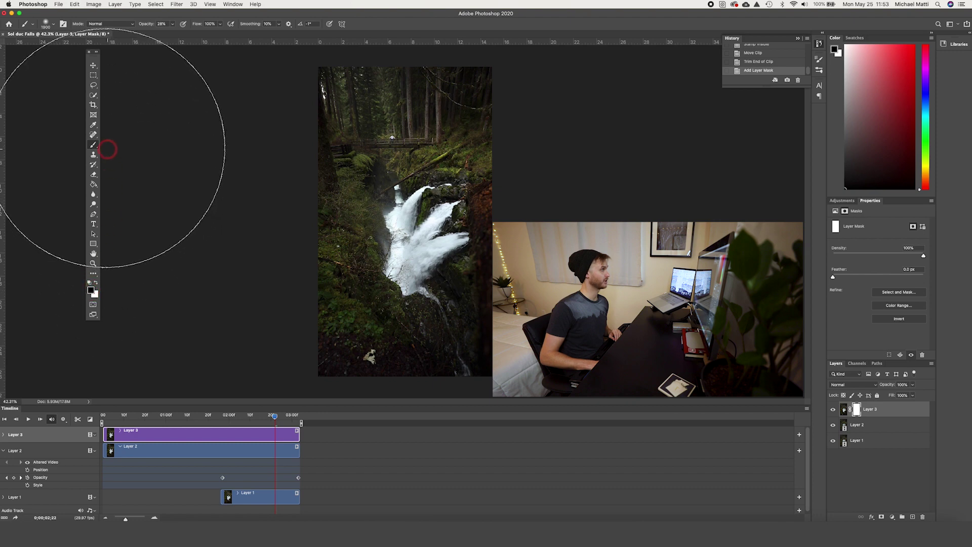
left_click(169, 28)
left_click_drag(170, 27, 212, 32)
key("bracketleft")
key("bracketleft")
key("bracketleft")
key("bracketleft")
key("bracketleft")
key("bracketleft")
key("bracketleft")
key("bracketleft")
key("bracketleft")
key("bracketleft")
key("bracketleft")
key("bracketleft")
key("bracketleft")
key("bracketleft")
key("bracketleft")
key("bracketleft")
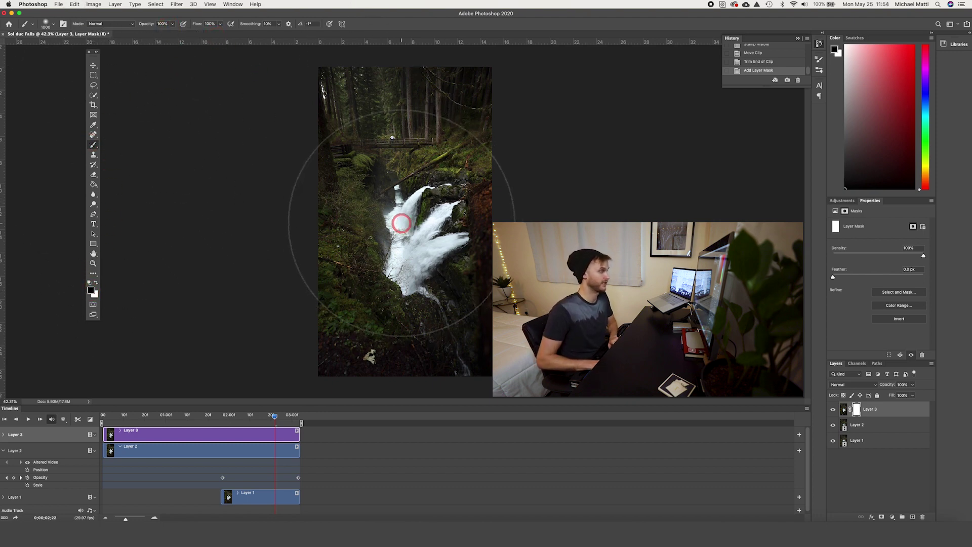
key("bracketleft")
scroll(401, 225, "up", 3)
key("bracketleft")
key("bracketleft")
key("bracketleft")
key("bracketleft")
key("bracketleft")
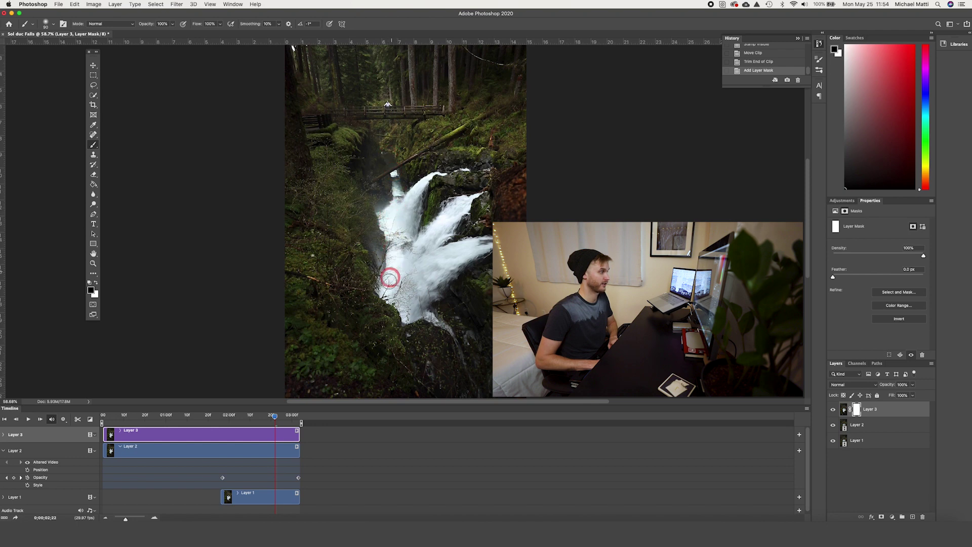
Paint black on Layer 3's mask over the waterfall, enlarging the brush for its wide areas, to reveal the moving video
mouse_move(432, 317)
left_mouse_down()
mouse_move(480, 250)
mouse_move(423, 284)
mouse_move(405, 240)
mouse_move(399, 283)
mouse_move(416, 299)
mouse_move(430, 288)
mouse_move(420, 289)
mouse_move(423, 276)
mouse_move(406, 289)
mouse_move(413, 277)
mouse_move(393, 237)
mouse_move(402, 250)
mouse_move(399, 212)
mouse_move(412, 276)
mouse_move(408, 237)
mouse_move(412, 265)
mouse_move(424, 258)
mouse_move(411, 221)
mouse_move(414, 246)
mouse_move(404, 223)
mouse_move(405, 238)
mouse_move(419, 265)
mouse_move(395, 213)
mouse_move(400, 291)
mouse_move(480, 247)
mouse_move(426, 306)
mouse_move(464, 321)
left_mouse_up()
key("bracketright")
key("bracketright")
key("bracketright")
key("bracketright")
key("bracketright")
key("bracketright")
key("bracketright")
key("bracketright")
key("bracketright")
mouse_move(447, 271)
left_mouse_down()
mouse_move(419, 292)
mouse_move(462, 249)
mouse_move(430, 258)
mouse_move(446, 213)
mouse_move(469, 203)
mouse_move(424, 252)
mouse_move(408, 201)
mouse_move(428, 187)
mouse_move(374, 197)
left_mouse_up()
Soften the mask around the waterfall's upper edges by painting black with a larger brush at 19% opacity
key("bracketleft")
key("bracketleft")
left_click(239, 34)
left_click_drag(172, 26, 144, 35)
left_click(378, 199)
key("bracketright")
key("bracketright")
key("bracketright")
key("bracketright")
key("bracketright")
mouse_move(394, 196)
left_mouse_down()
mouse_move(393, 169)
mouse_move(395, 183)
mouse_move(405, 169)
left_mouse_up()
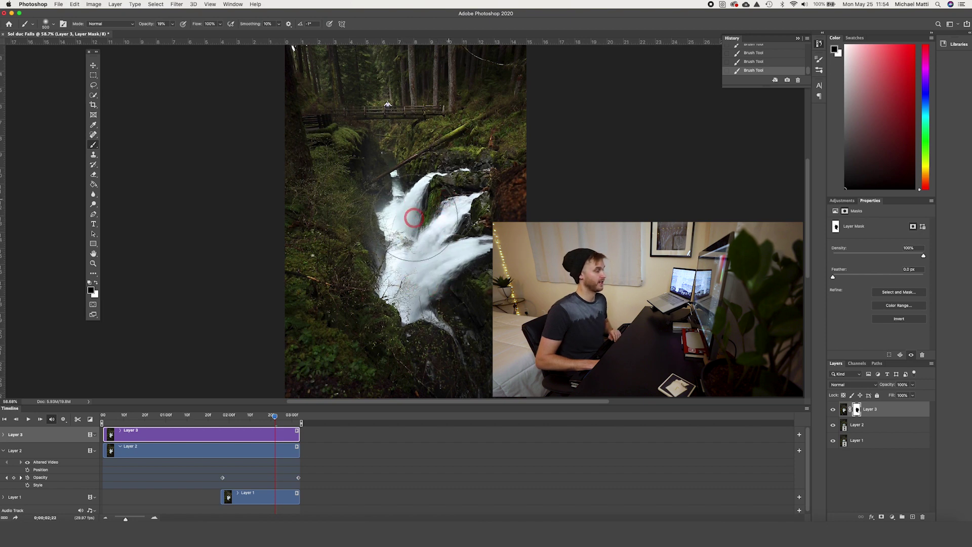
Play back the timeline to check the masked still over the moving waterfall
key("space")
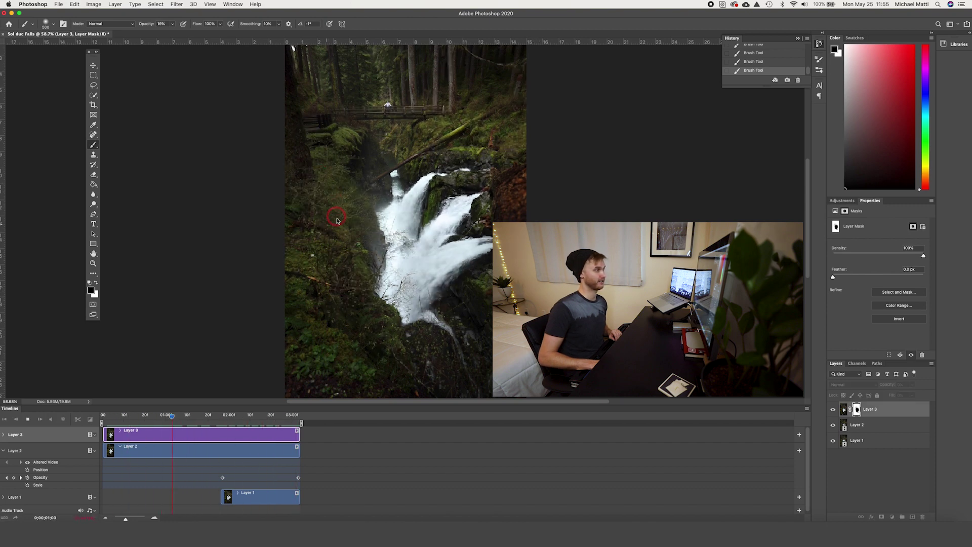
scroll(404, 251, "down", 5)
key("space")
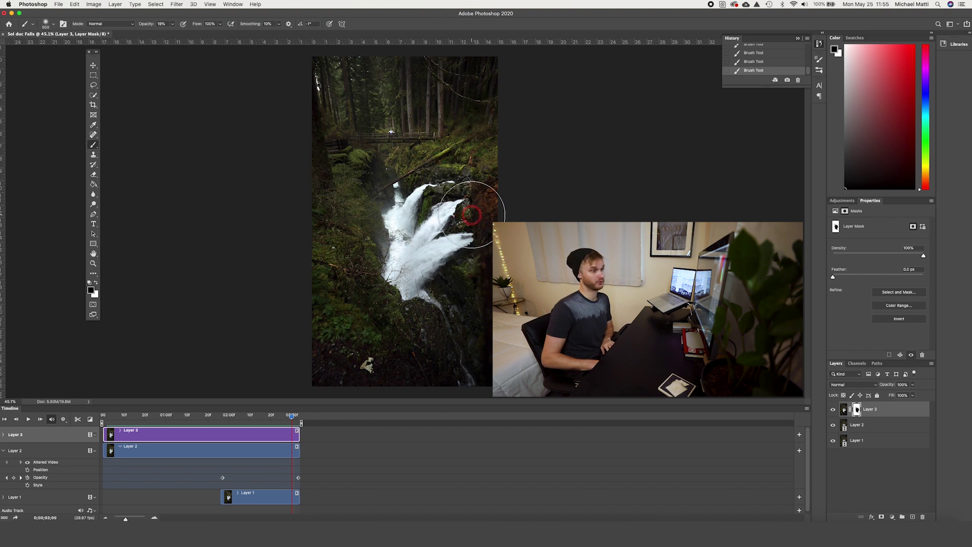
Add a Curves adjustment layer above Layer 3 and place a highlight point and a shadow point on its red curve
left_click(843, 201)
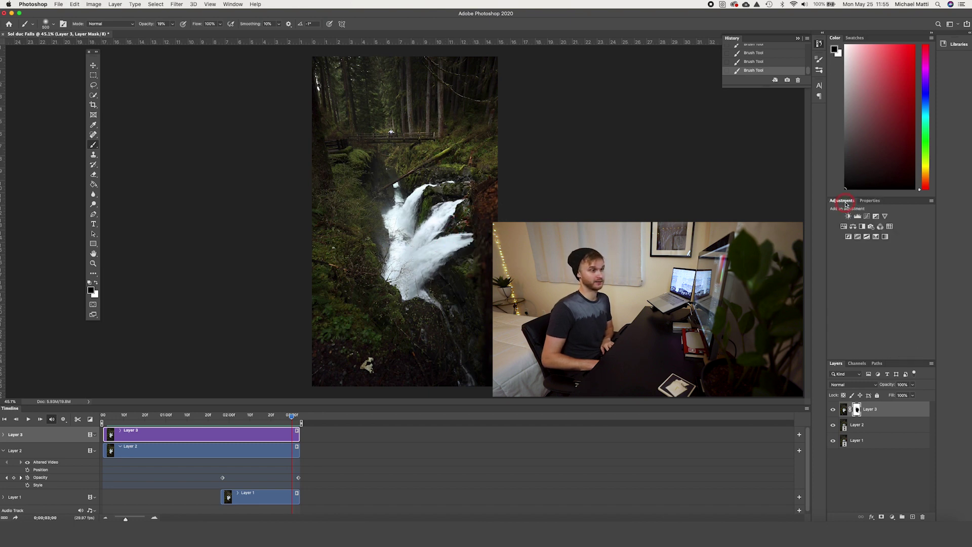
left_click(865, 216)
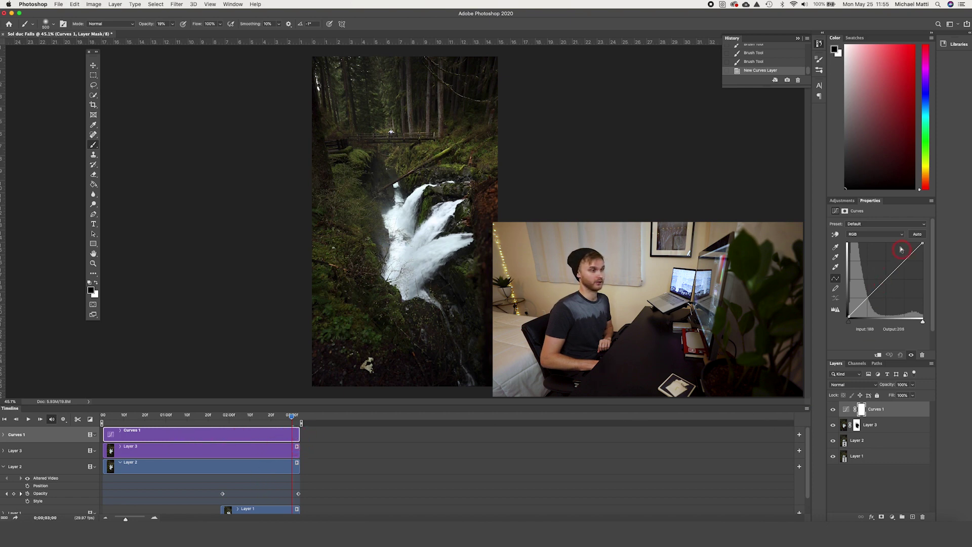
left_click(875, 234)
left_click(874, 240)
left_click_drag(901, 260, 901, 261)
left_click(867, 291)
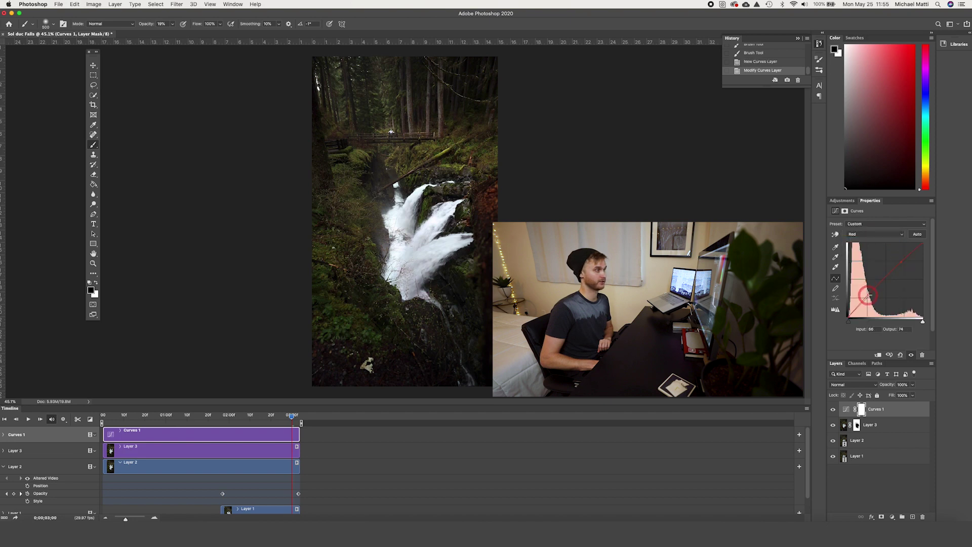
Place a highlight point and a shadow point on the green curve of the Curves 1 layer
left_click(868, 235)
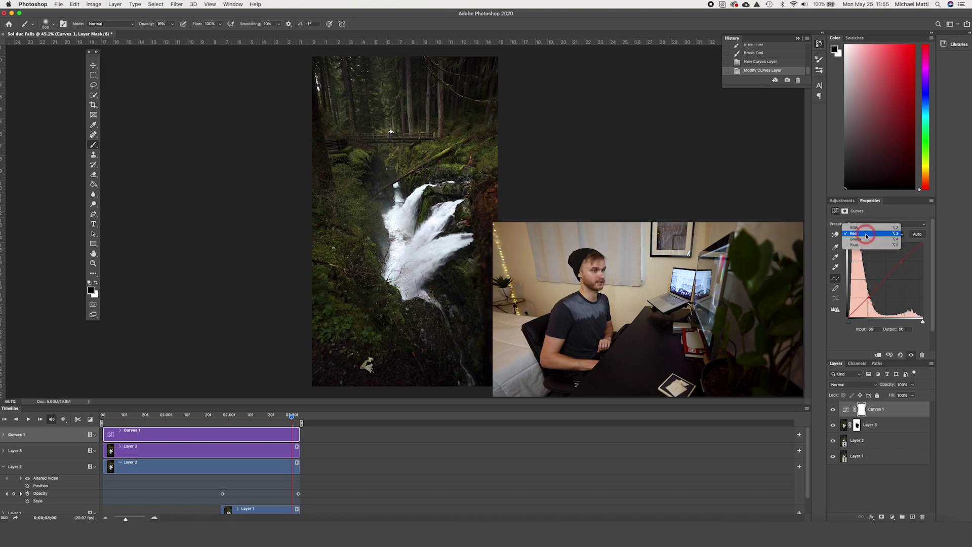
left_click(867, 243)
left_click(902, 262)
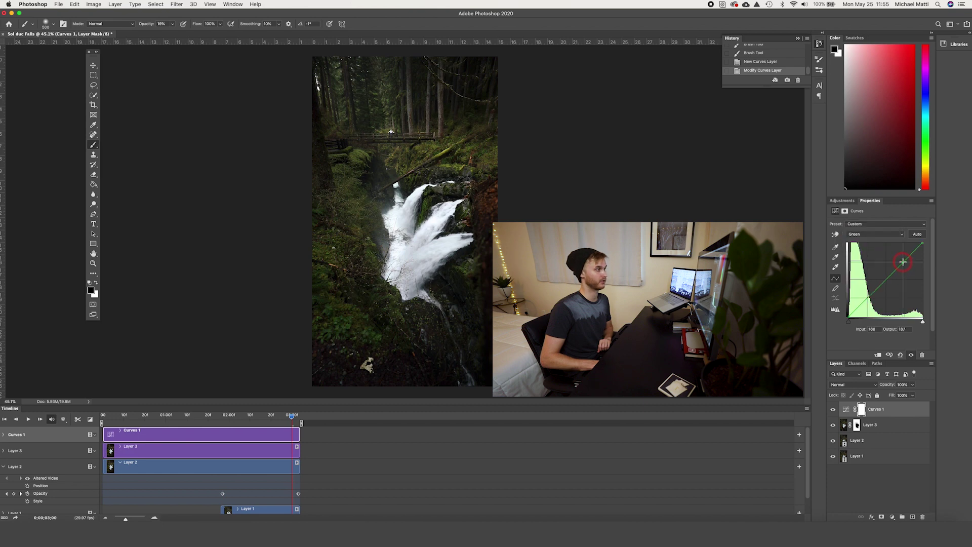
left_click(864, 299)
Place a highlight point and a slightly raised shadow point at input 54 on the blue curve, and compare the grade off and on
left_click(869, 234)
left_click(864, 241)
left_click(903, 262)
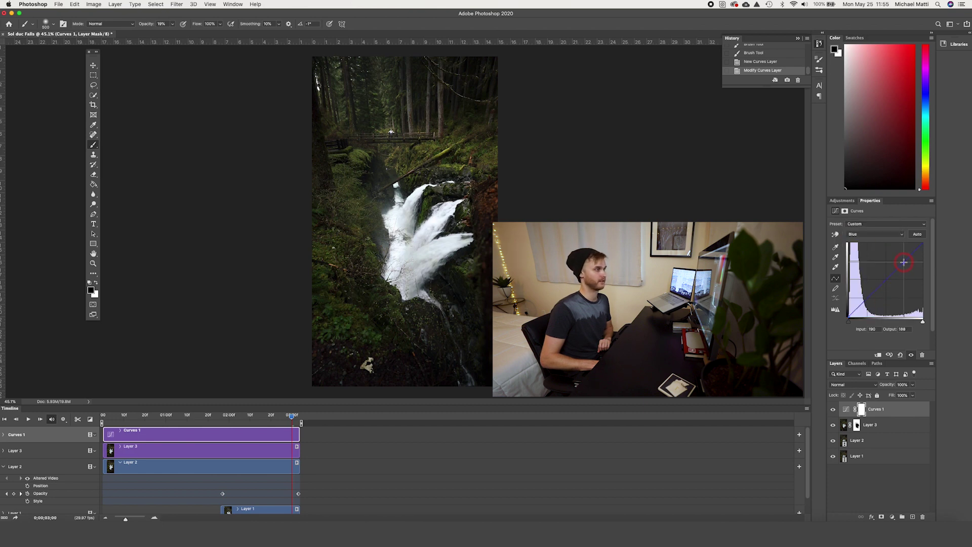
left_click(864, 297)
left_click(833, 409)
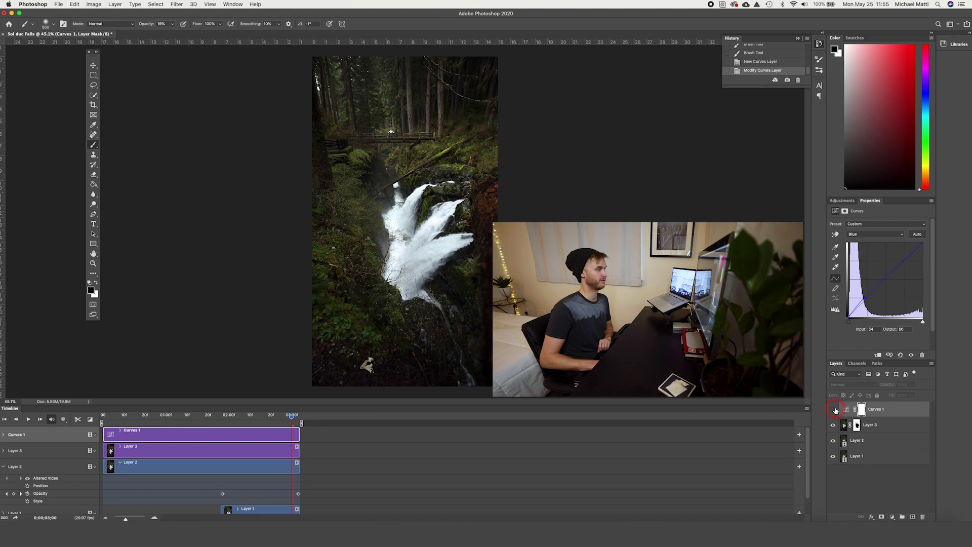
left_click(834, 409)
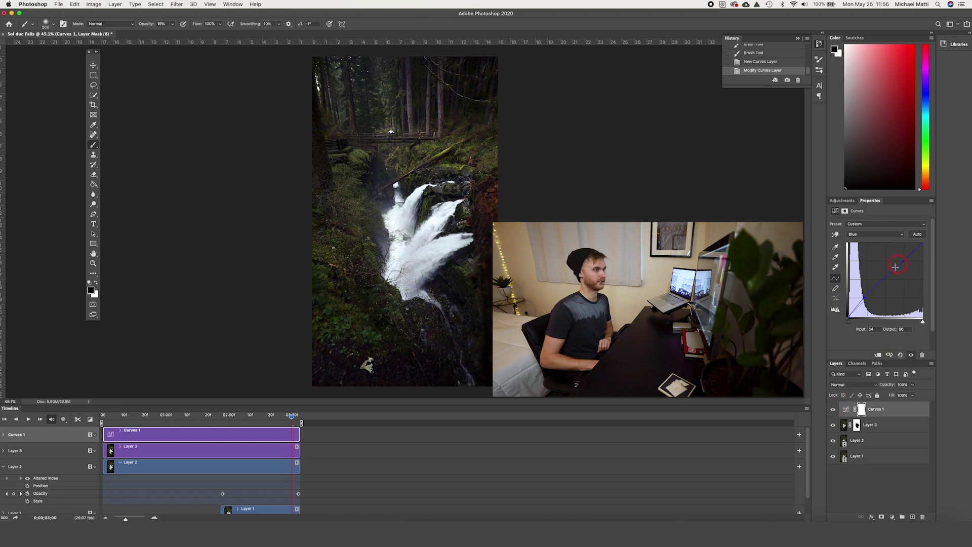
left_click_drag(865, 298, 865, 301)
left_click(833, 408)
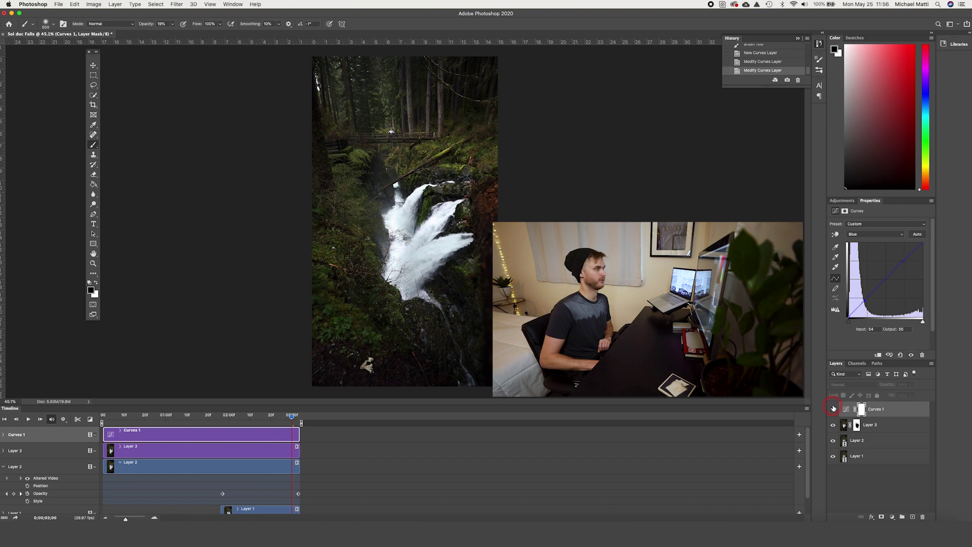
left_click(833, 409)
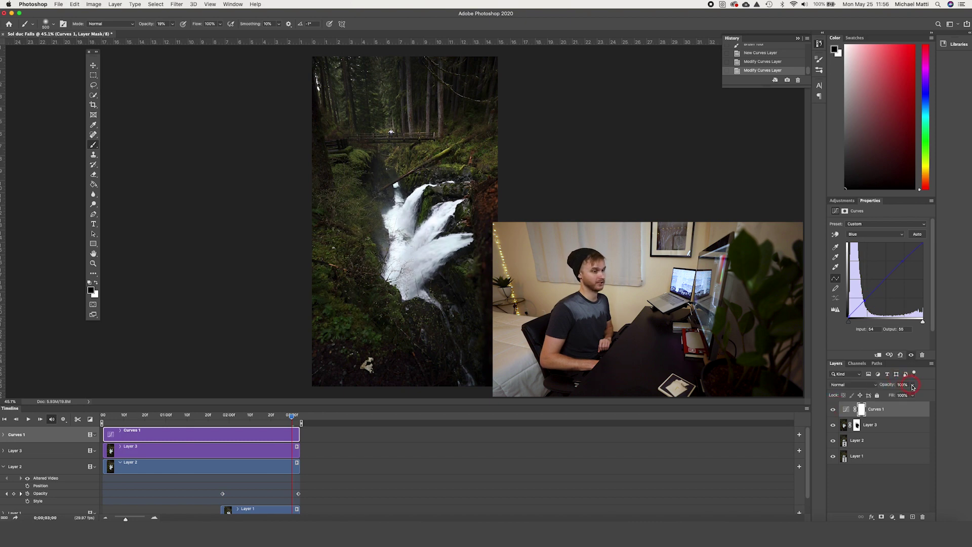
Reduce the opacity of the Curves 1 layer to 76%
left_click(912, 386)
left_click_drag(898, 395, 878, 398)
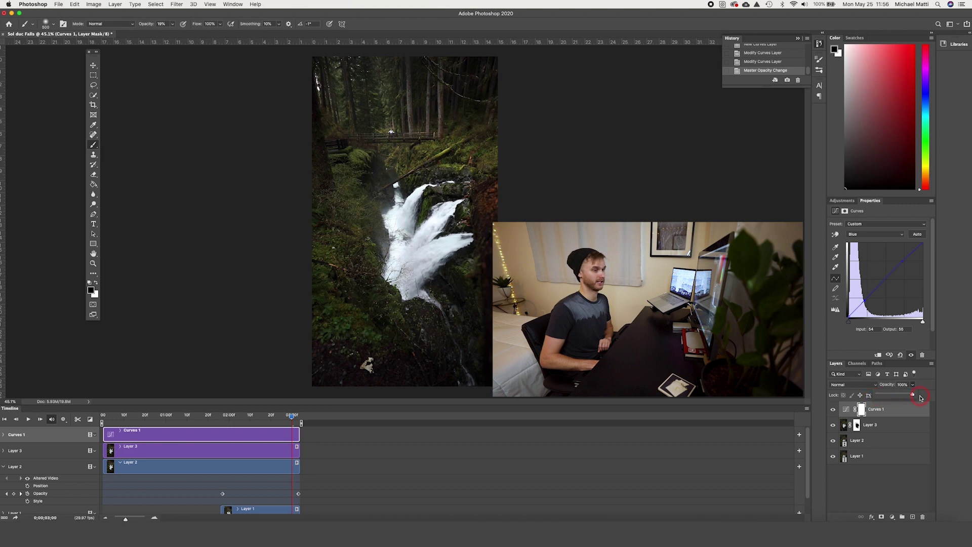
left_click_drag(905, 395, 907, 395)
Add a second Curves adjustment layer, adjust its RGB shadows and raise the highlights with a point at input 187, output 204
left_click(842, 201)
left_click(867, 216)
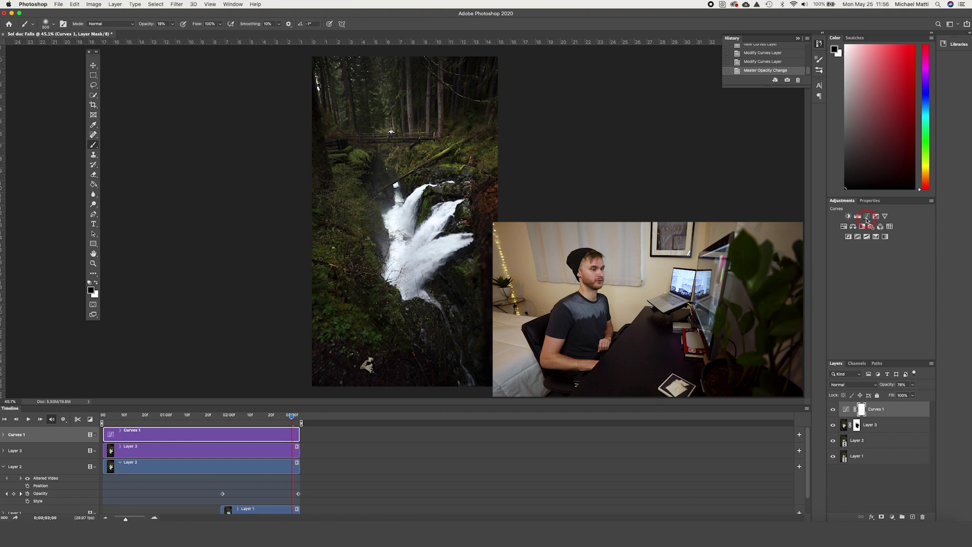
left_click_drag(866, 300, 863, 298)
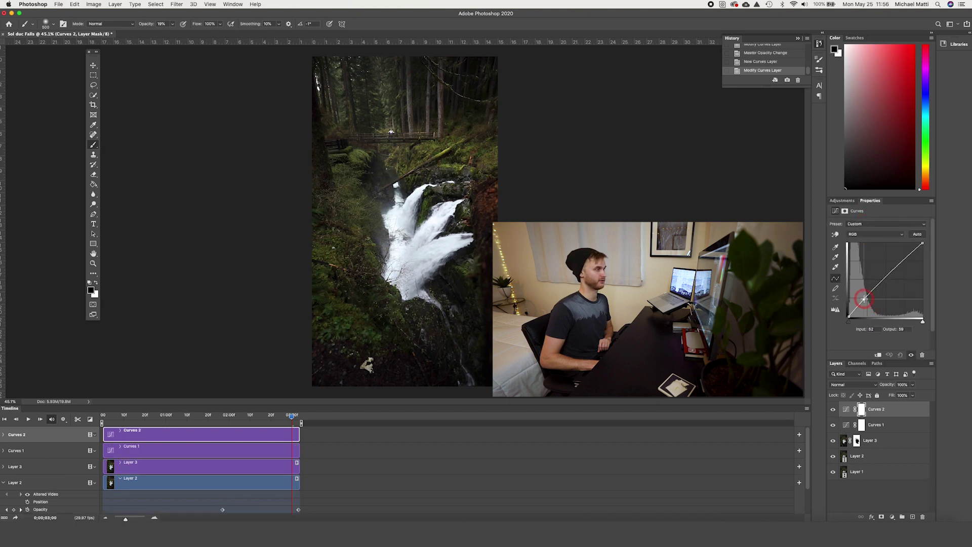
left_click(913, 254)
left_click_drag(906, 256, 904, 256)
left_click_drag(849, 316, 863, 300)
left_click_drag(903, 257, 905, 258)
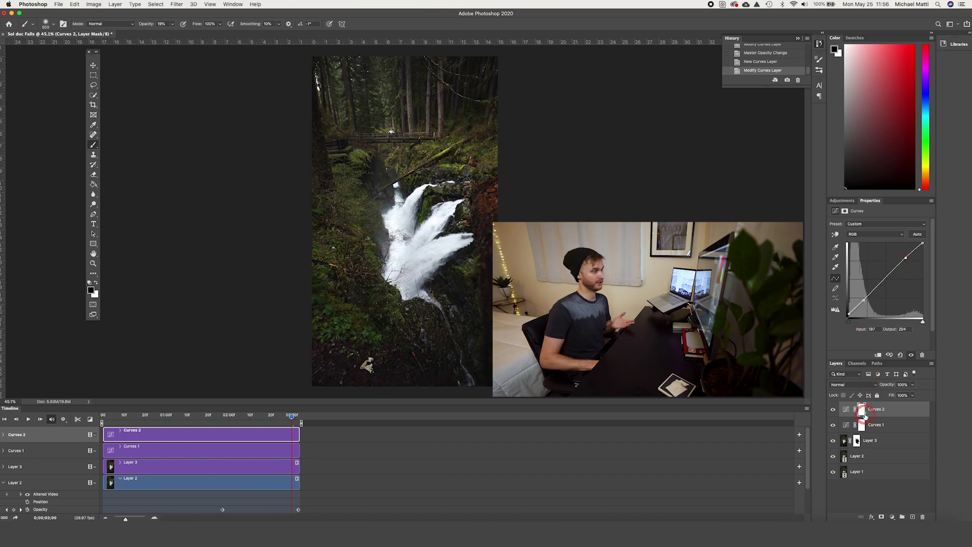
left_click(855, 273)
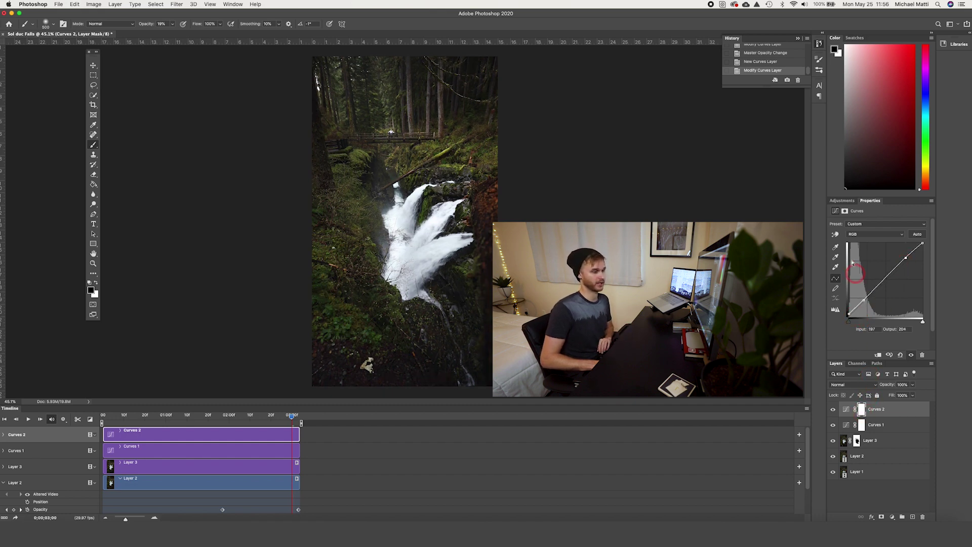
left_click(860, 413)
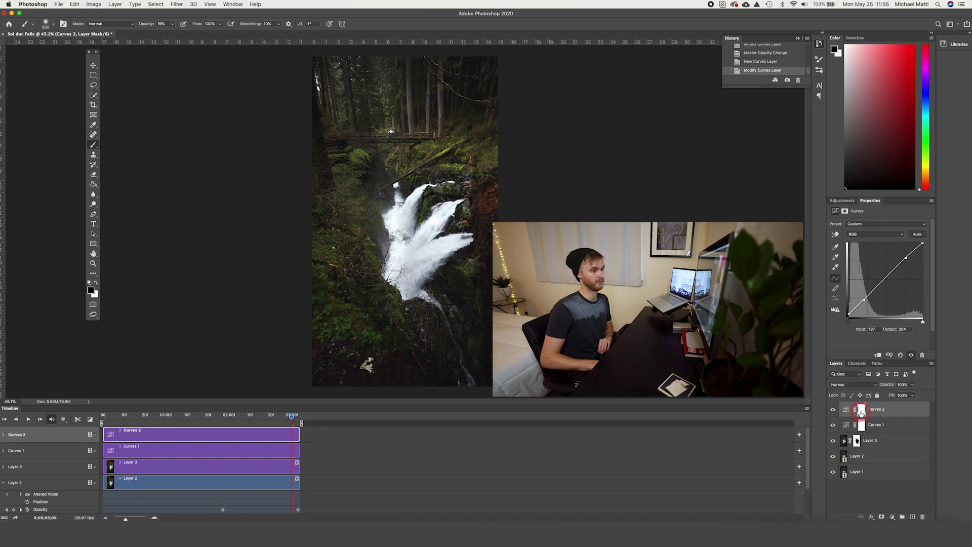
left_click(852, 302)
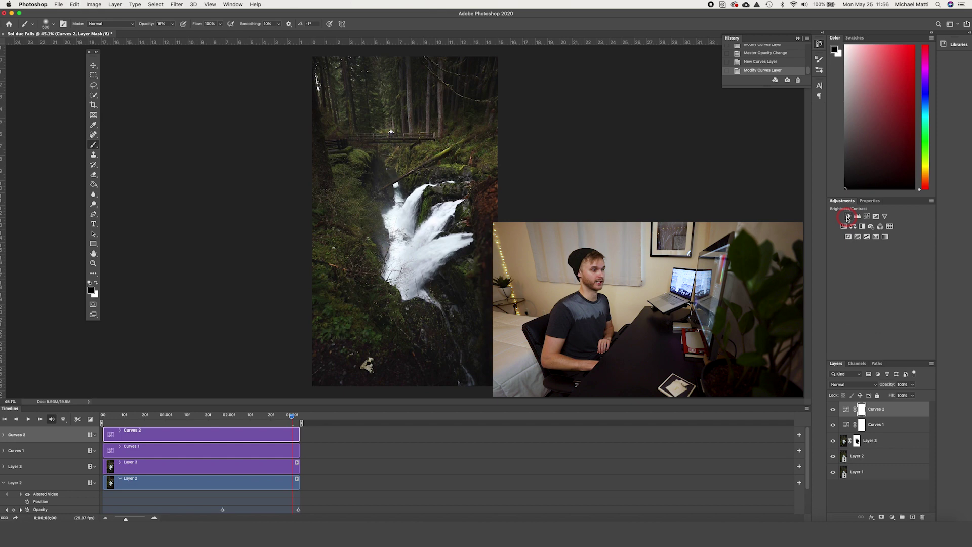
Add a Brightness/Contrast adjustment layer with brightness 21 and contrast 14, and invert its mask to black
left_click(848, 216)
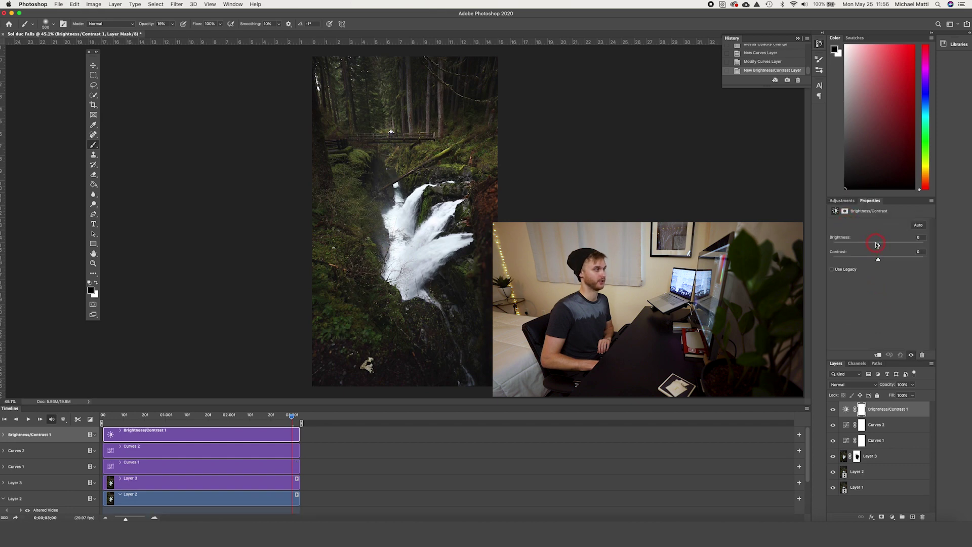
left_click_drag(877, 245, 879, 245)
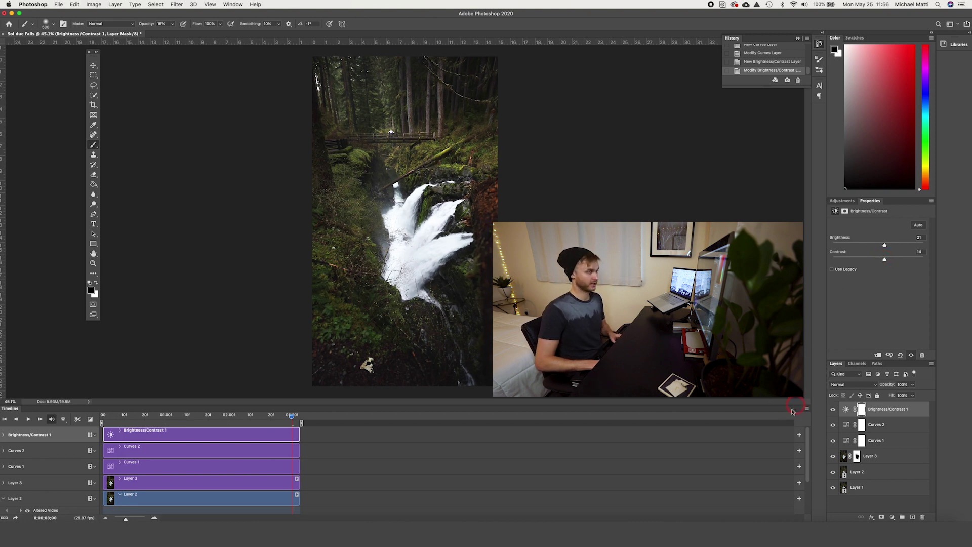
key("super+i")
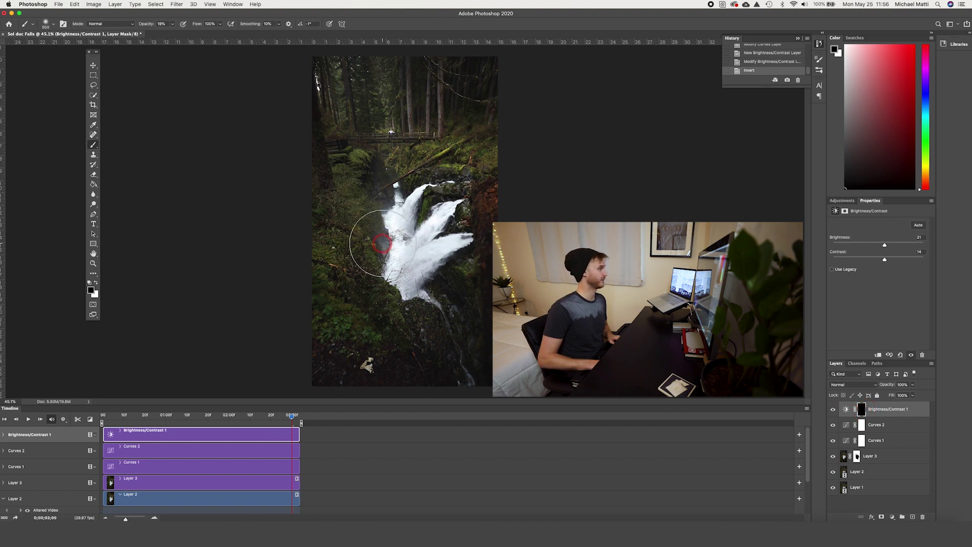
Paint white at 74% brush opacity on the Brightness/Contrast 1 mask over the forest areas, finishing with a smaller brush
left_click(96, 283)
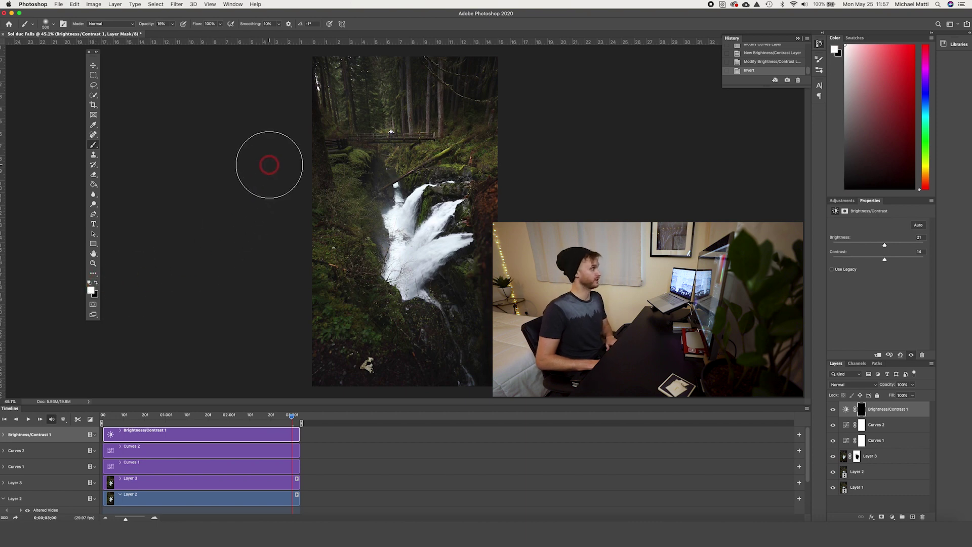
left_click(174, 25)
left_click_drag(174, 32, 197, 32)
mouse_move(336, 106)
left_mouse_down()
mouse_move(528, 319)
mouse_move(313, 268)
left_mouse_up()
key("[")
key("[")
key("[")
key("[")
key("[")
mouse_move(336, 87)
left_mouse_down()
mouse_move(348, 344)
mouse_move(342, 84)
left_mouse_up()
Compare the image with the Brightness/Contrast 1 layer hidden and shown
left_click(832, 409)
left_click(833, 409)
left_click(832, 410)
left_click(833, 410)
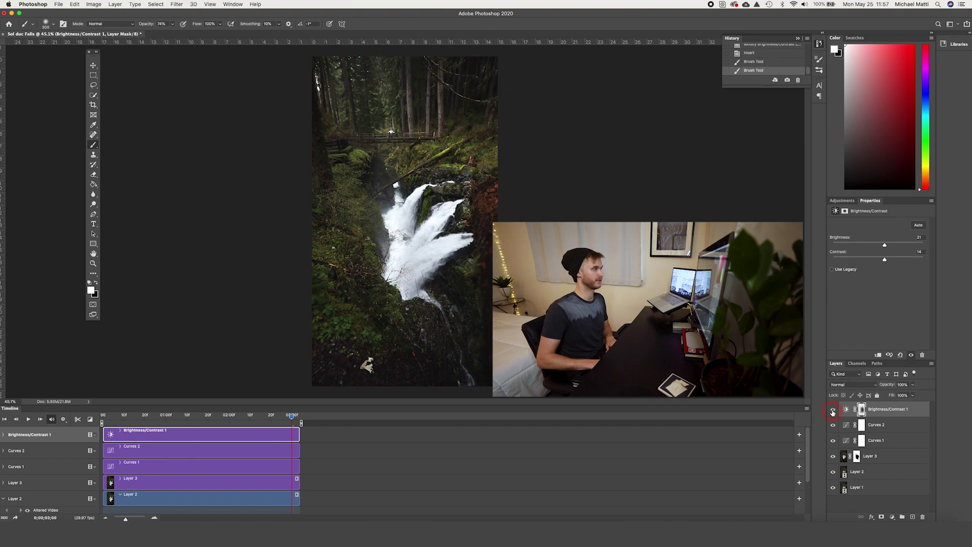
left_click(833, 410)
left_click(832, 410)
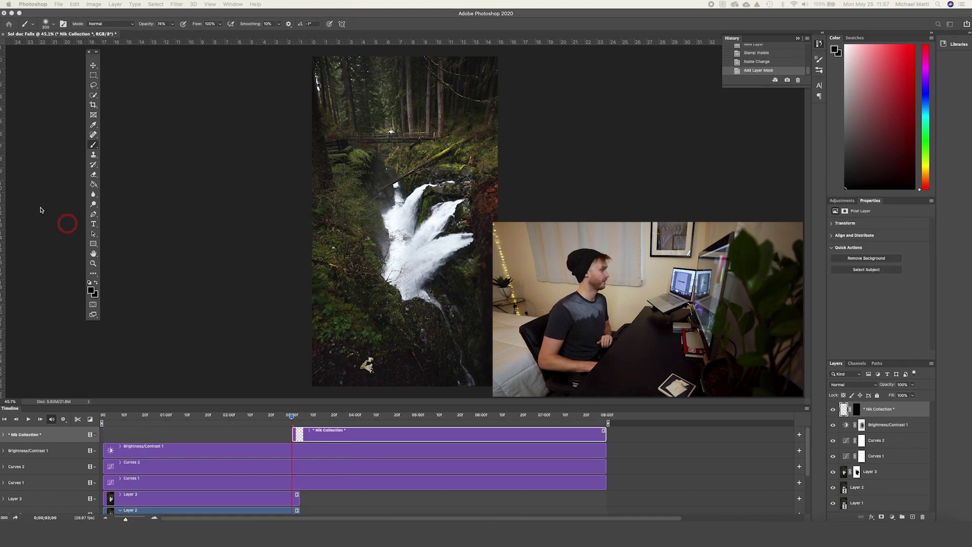
In Color Efex Pro 4, stack the Pro Contrast and Glamour Glow filters and add an empty filter slot
left_click_drag(281, 76, 358, 82)
left_click(117, 317)
mouse_move(543, 163)
left_mouse_down()
mouse_move(555, 172)
mouse_move(541, 150)
left_mouse_up()
left_click(531, 220)
scroll(121, 322, "down", 1)
left_click(122, 322)
scroll(122, 322, "down", 9)
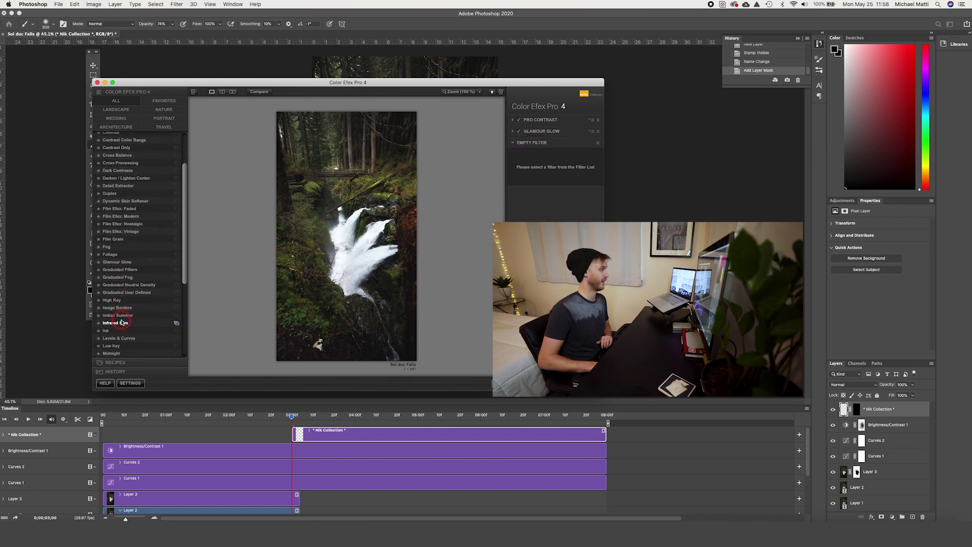
Add the Skylight Filter with its strength at 15% and apply the filter stack to the image
scroll(121, 322, "down", 14)
left_click(128, 308)
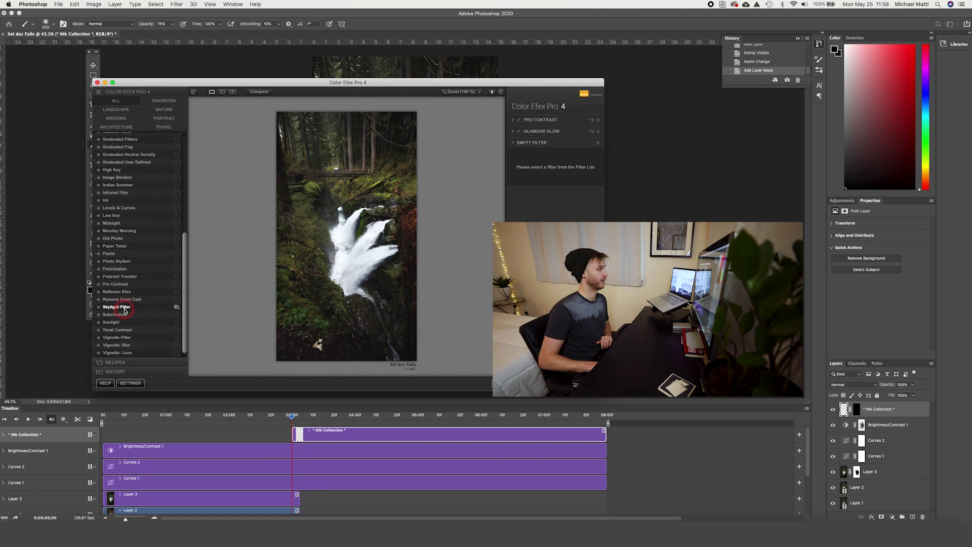
left_click_drag(550, 161, 528, 164)
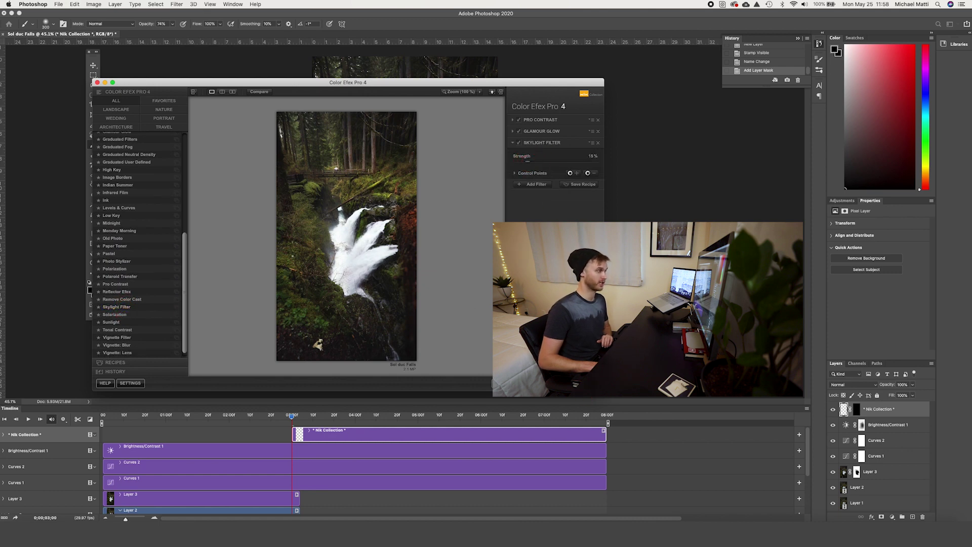
key("Return")
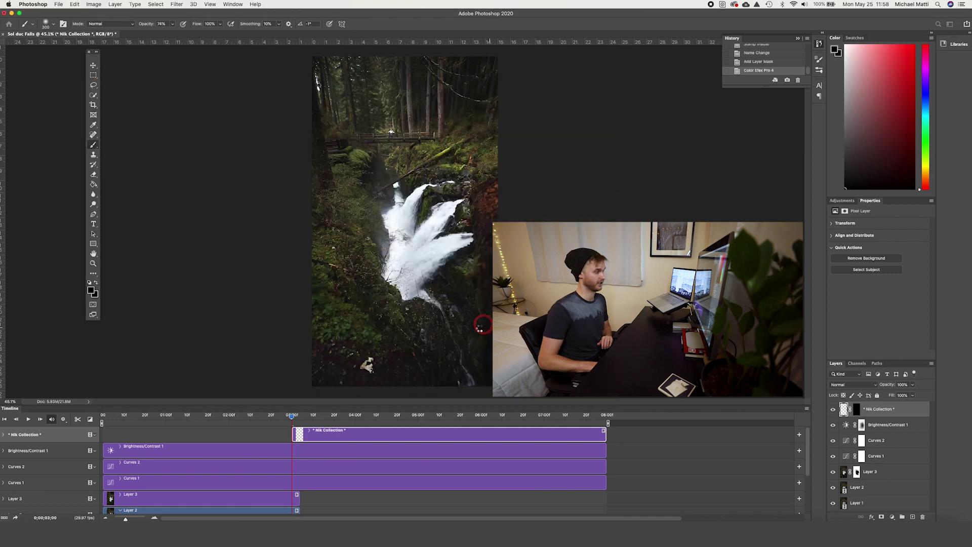
Move the Color Efex Pro 4 clip to the timeline start, trim its end to match the other clips, and play it back
left_click(448, 440)
left_click_drag(477, 435, 289, 438)
left_click_drag(418, 438, 298, 437)
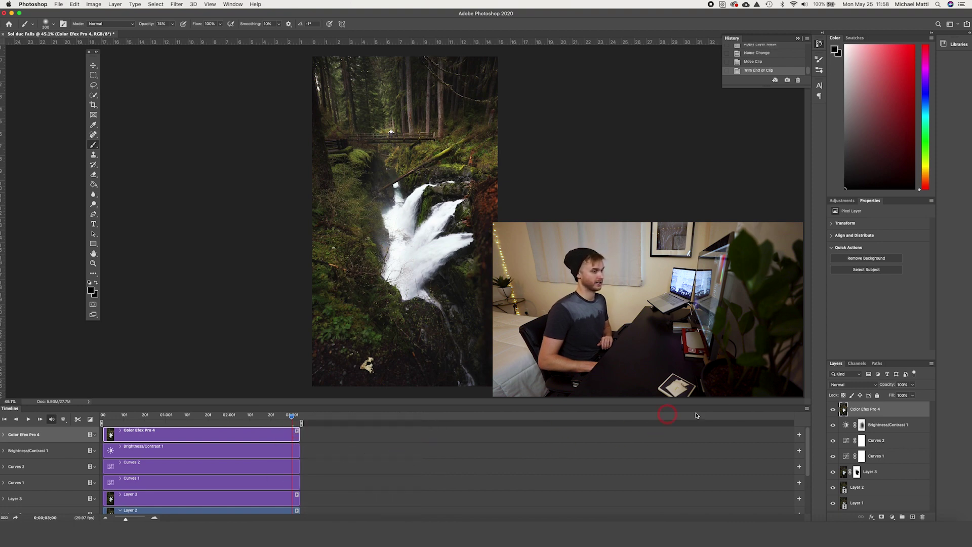
key("space")
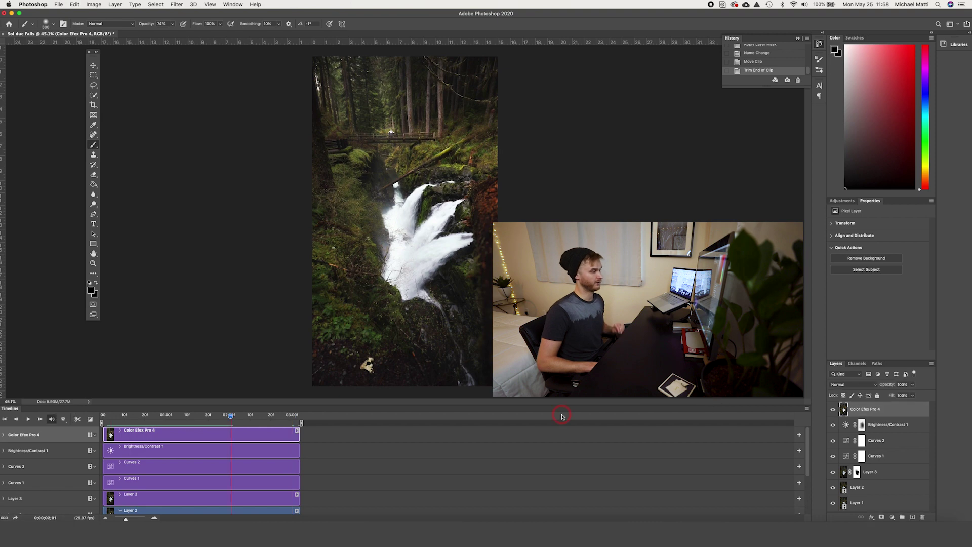
left_click(881, 517)
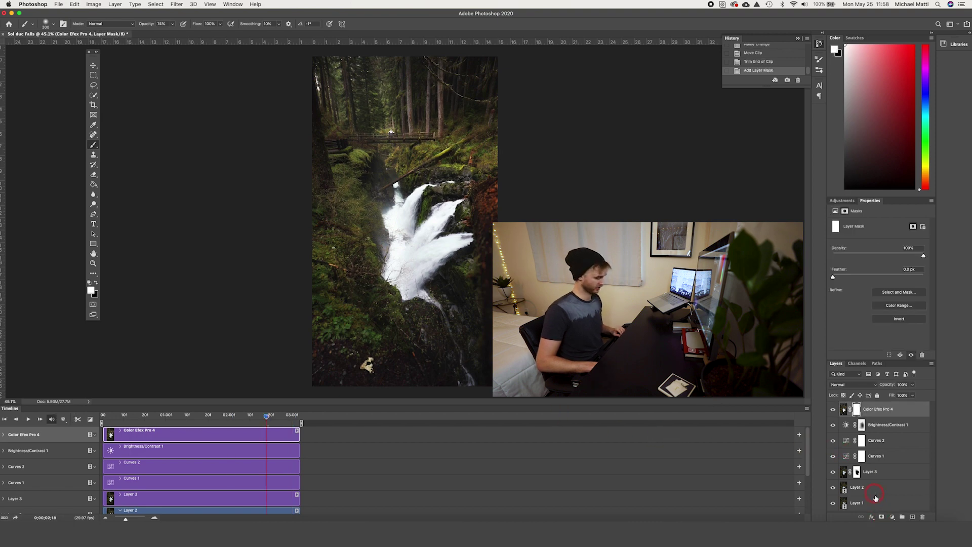
left_click(851, 423)
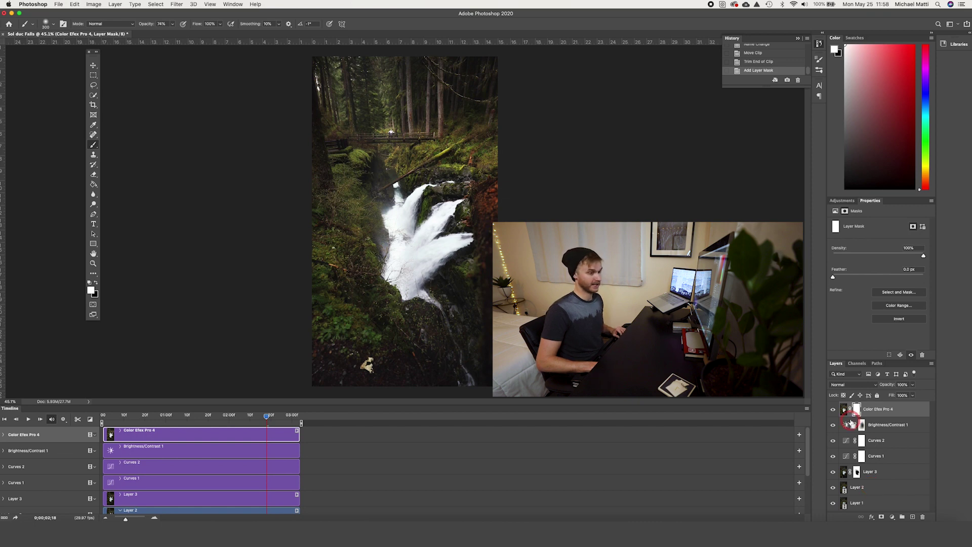
key("super+z")
Load the Layer 3 mask as a selection and use it to add a layer mask to the Color Efex Pro 4 layer
left_click(865, 476)
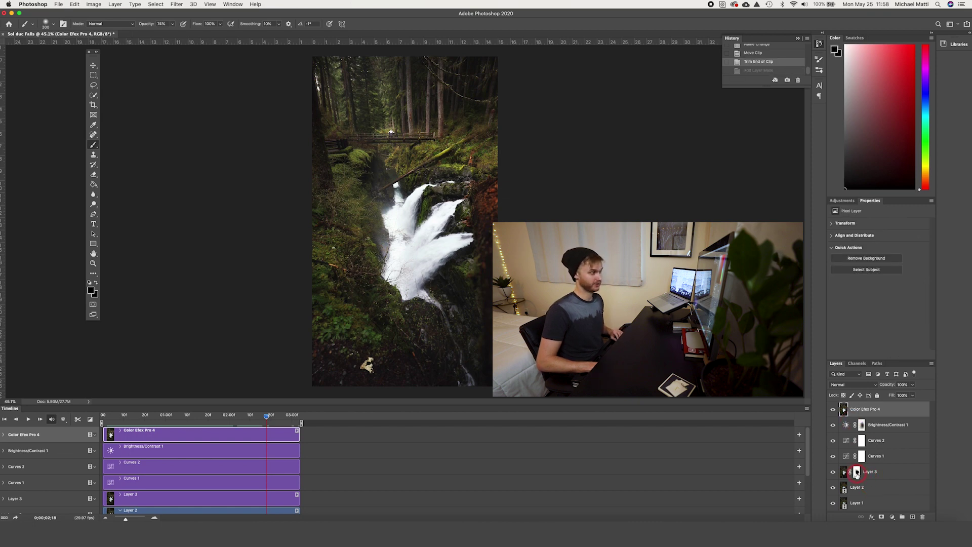
left_click(856, 472)
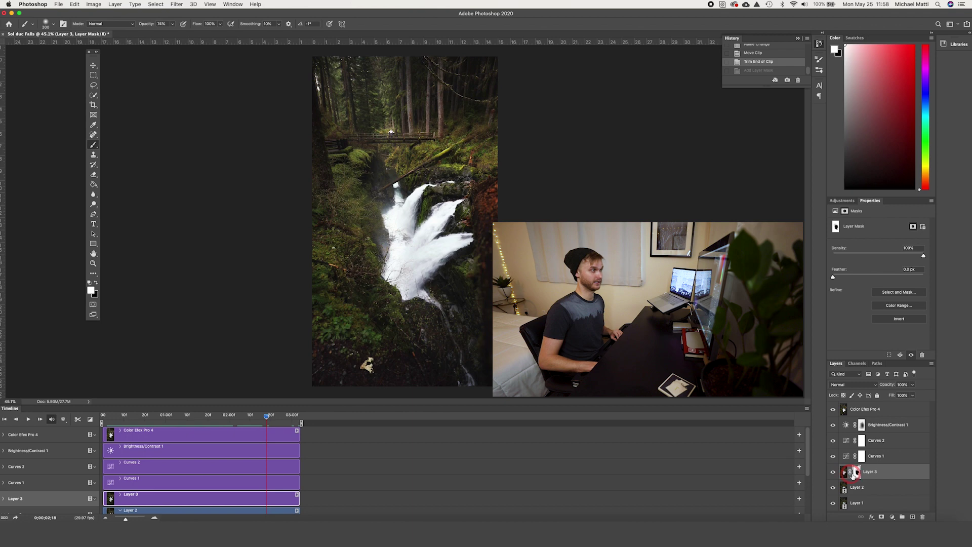
right_click(856, 473)
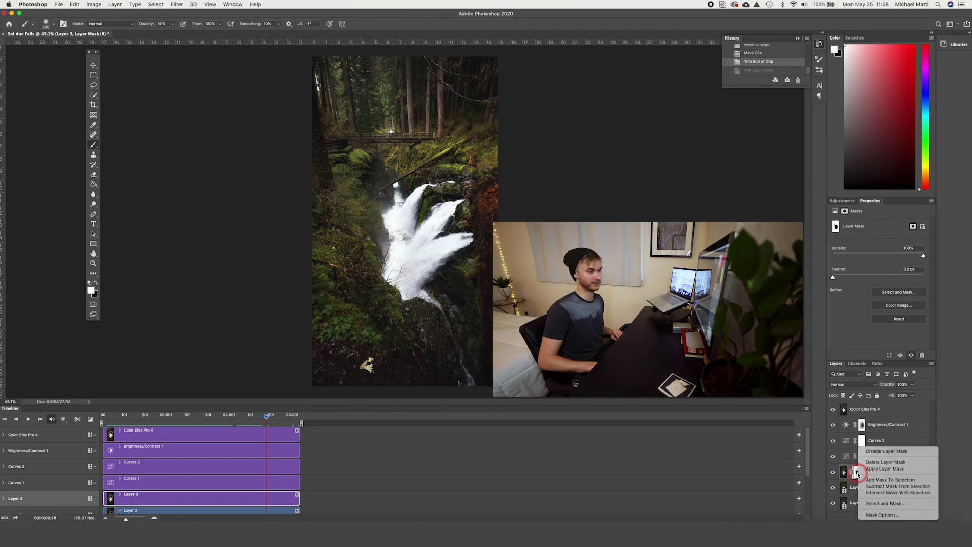
left_click(883, 481)
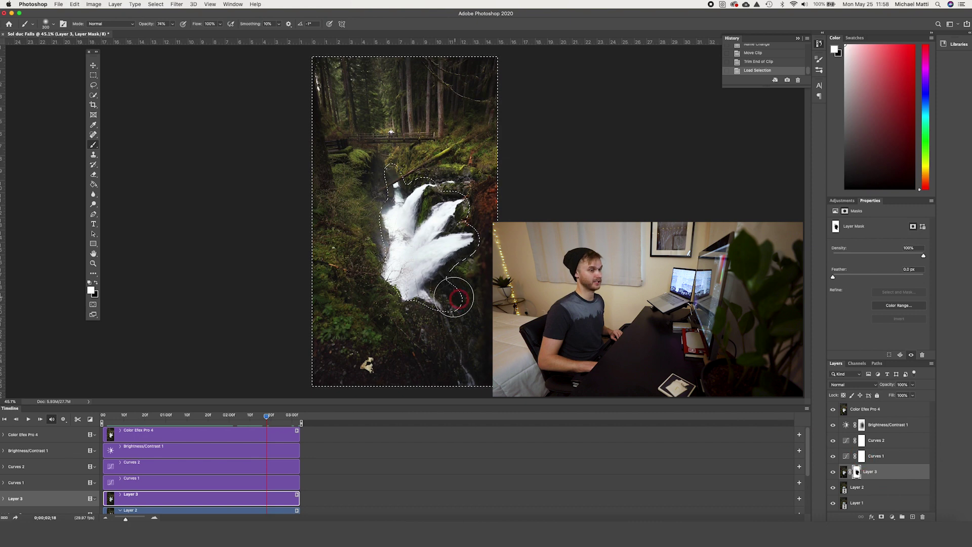
left_click(865, 409)
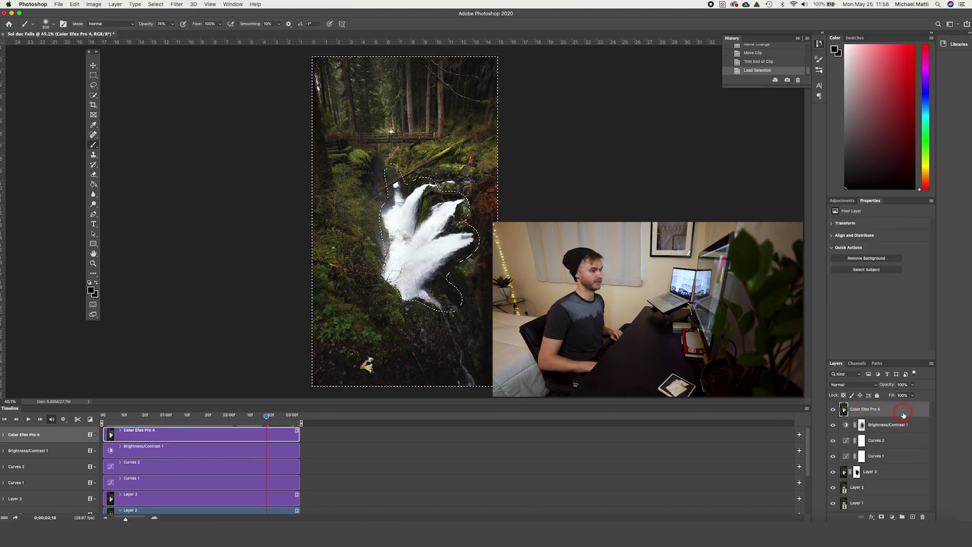
left_click(882, 516)
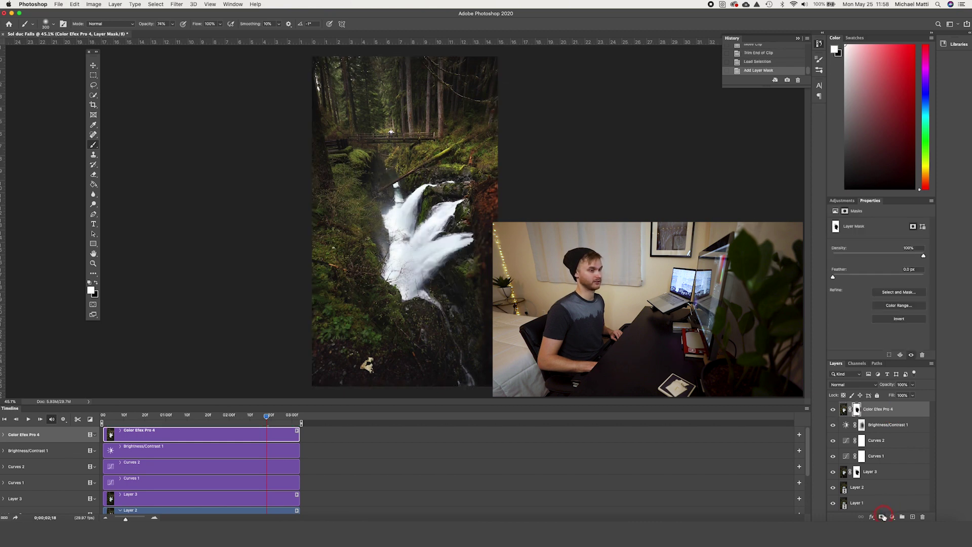
Preview the masked Color Efex Pro 4 layer off, on and in playback, and adjust its opacity
left_click(831, 410)
left_click(831, 410)
key("space")
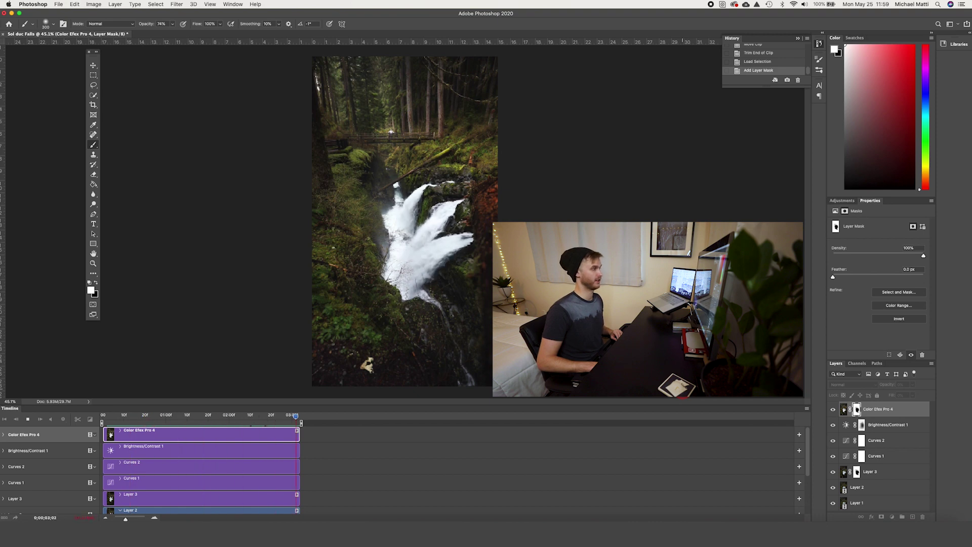
left_click(833, 411)
left_click(914, 385)
mouse_move(893, 396)
left_mouse_down()
mouse_move(853, 398)
mouse_move(909, 396)
left_mouse_up()
Add a third Curves adjustment layer with a shadow point at input 61, output 62, and fine-tune a highlight point on the RGB curve
left_click(841, 200)
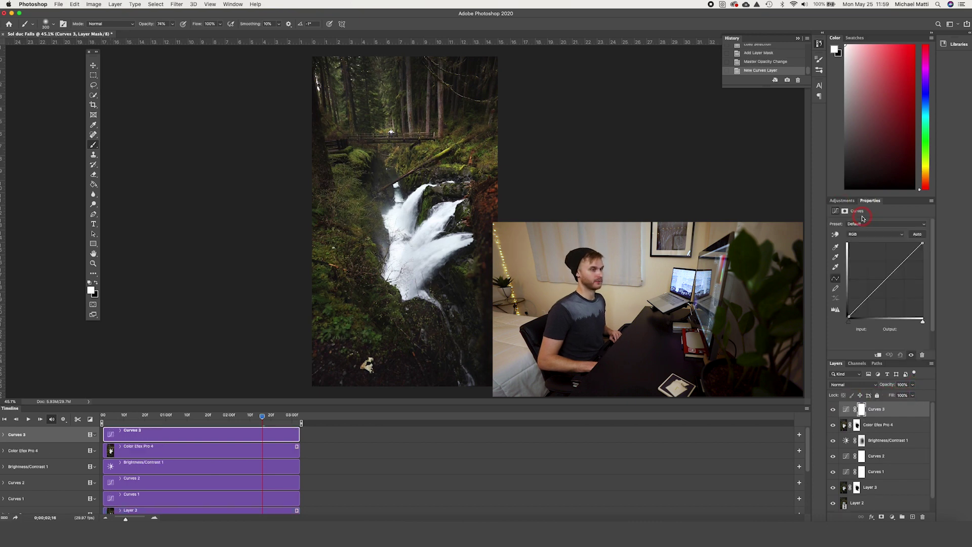
left_click(893, 269)
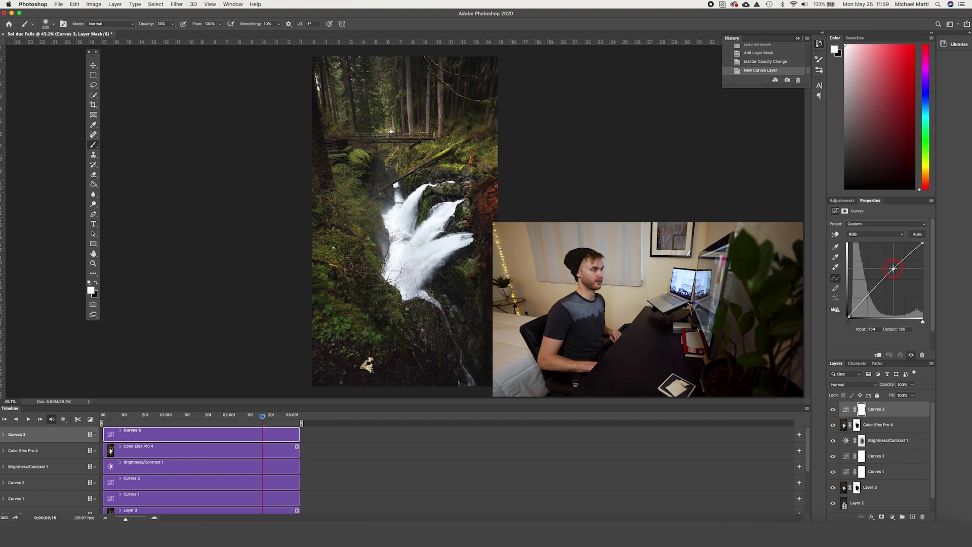
left_click(866, 298)
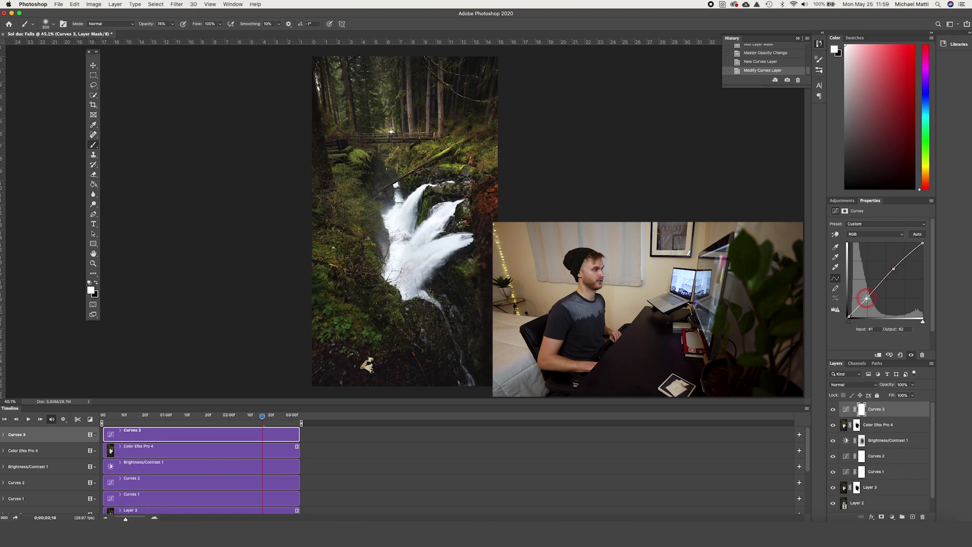
left_click(895, 269)
left_click_drag(896, 272, 896, 271)
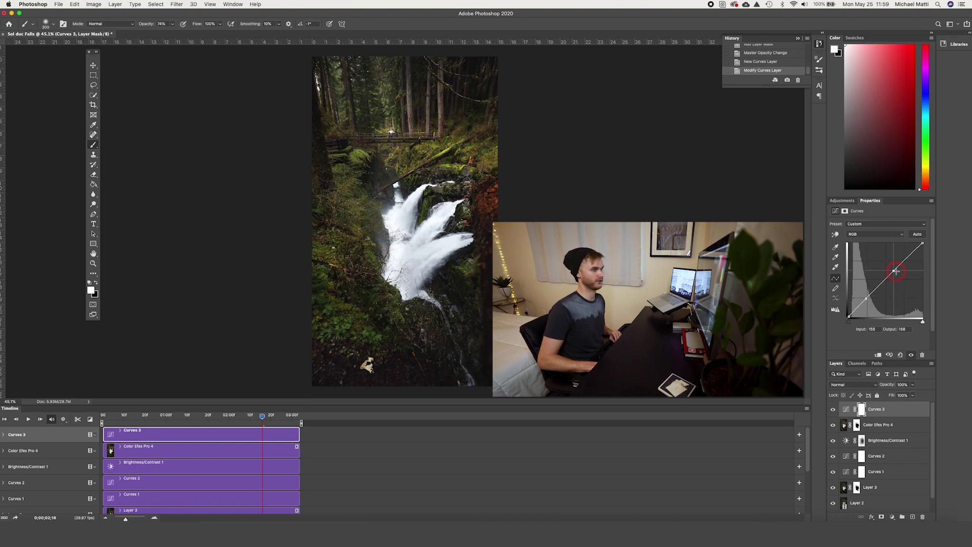
left_click(857, 231)
Add a Color Balance adjustment layer and set the midtones to magenta/green -3 and yellow/blue +2
left_click(841, 200)
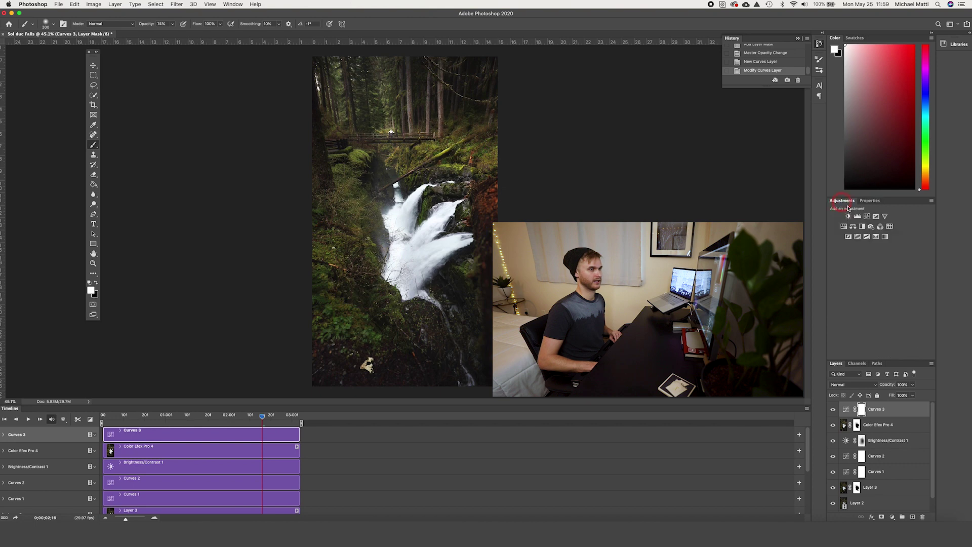
left_click(846, 226)
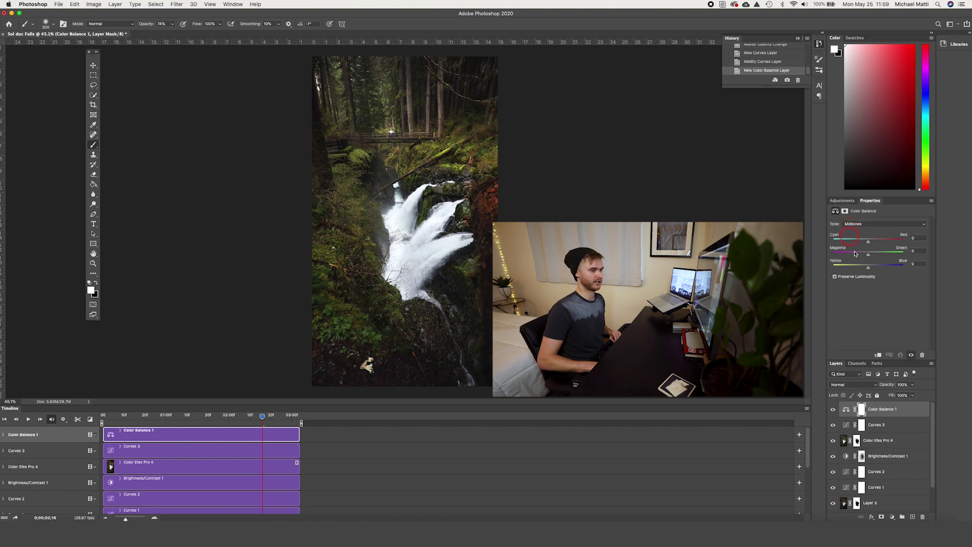
left_click_drag(871, 268, 869, 267)
left_click_drag(868, 255, 868, 257)
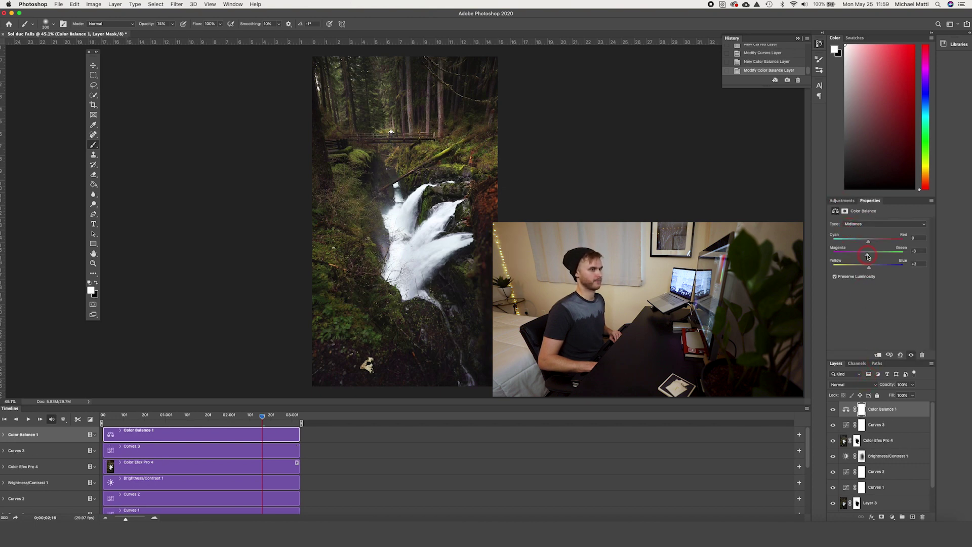
Add a second Brightness/Contrast adjustment layer and slightly raise its contrast
left_click(837, 201)
left_click(835, 216)
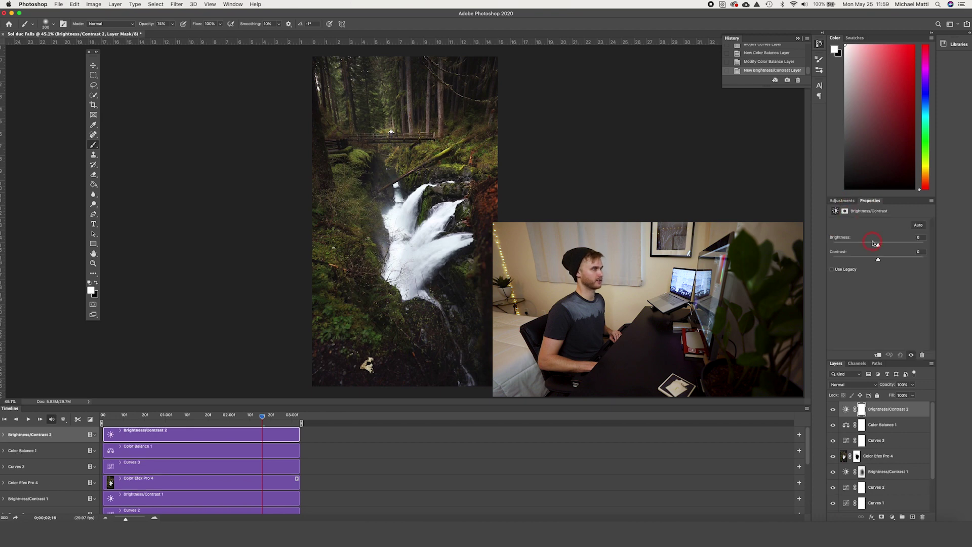
left_click_drag(878, 259, 881, 260)
Add a Hue/Saturation adjustment layer, sample the mossy greenery, and set the yellows' saturation to -23 and lightness to about -15
left_click(842, 201)
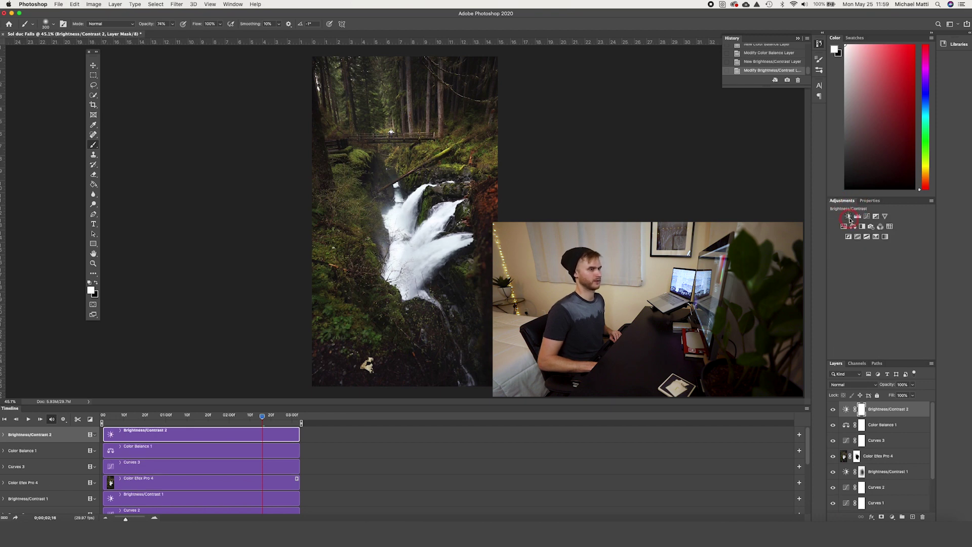
left_click(843, 228)
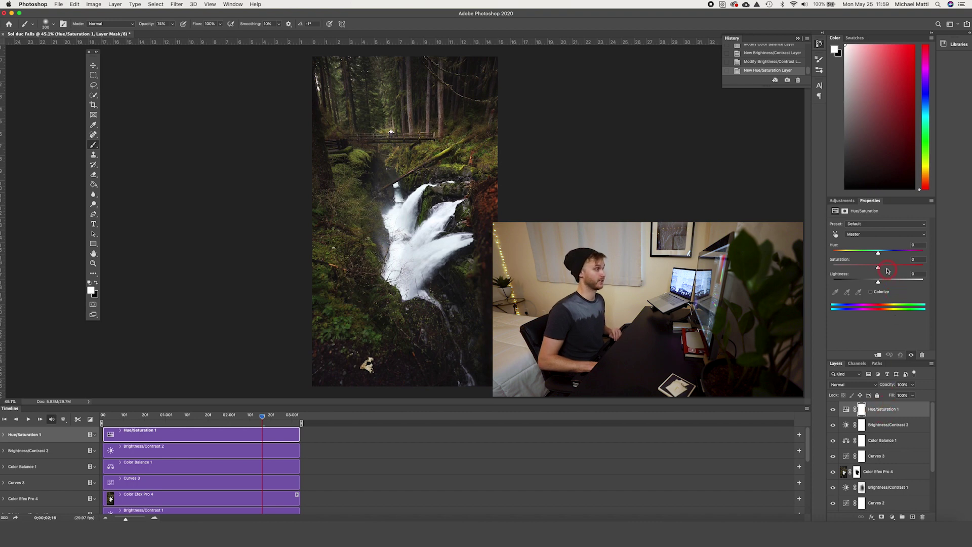
left_click(835, 234)
left_click_drag(457, 161, 446, 164)
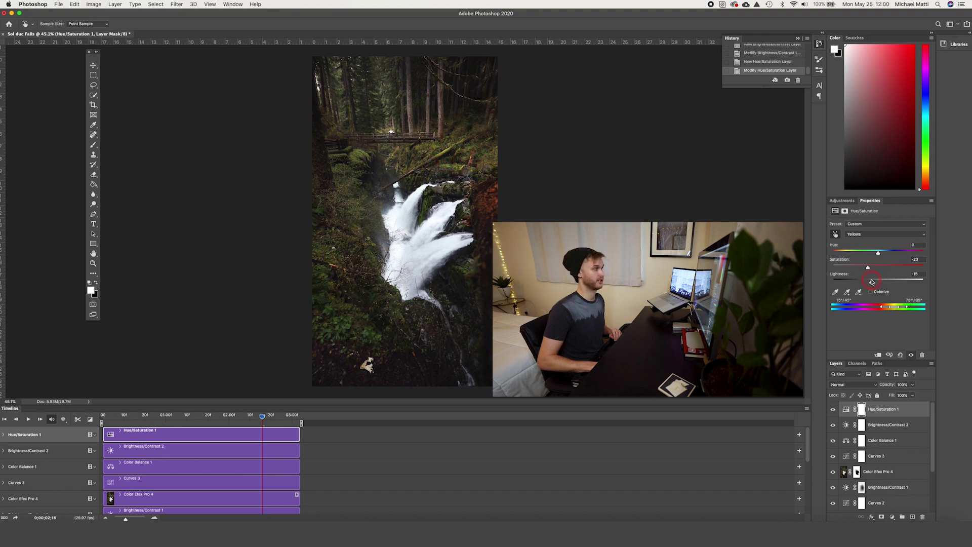
left_click_drag(871, 282, 872, 282)
Add a fourth Curves adjustment layer, raising the highlights and placing a shadow point at input 59, output 66
left_click(844, 203)
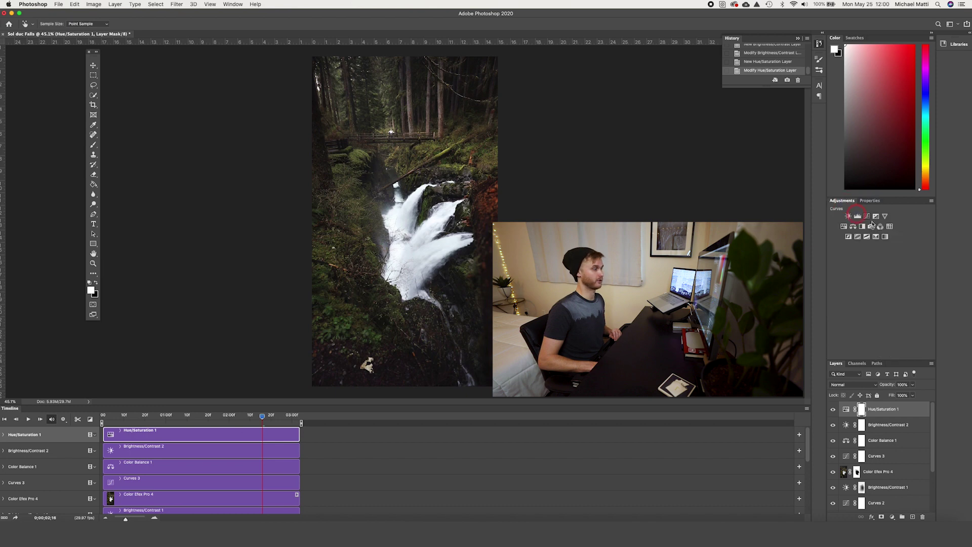
left_click(866, 217)
left_click_drag(901, 264, 898, 262)
left_click_drag(866, 299, 865, 297)
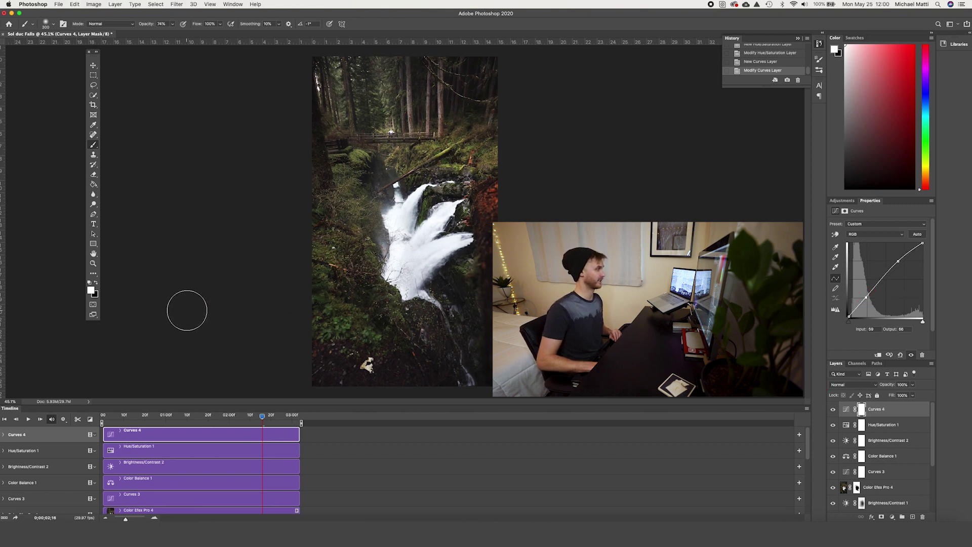
Paint black on the Curves 4 mask over the waterfall to keep the brightening off the water
key("x")
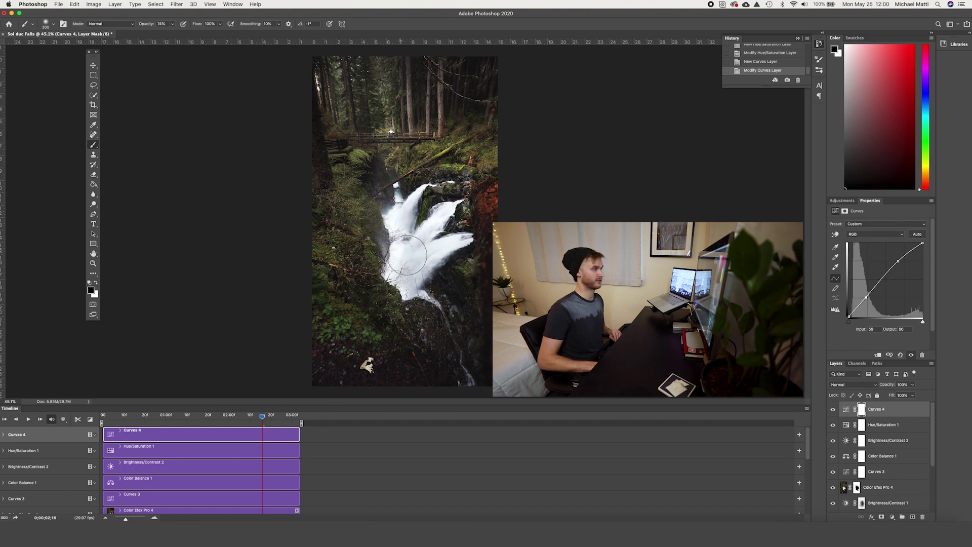
left_click_drag(424, 257, 408, 261)
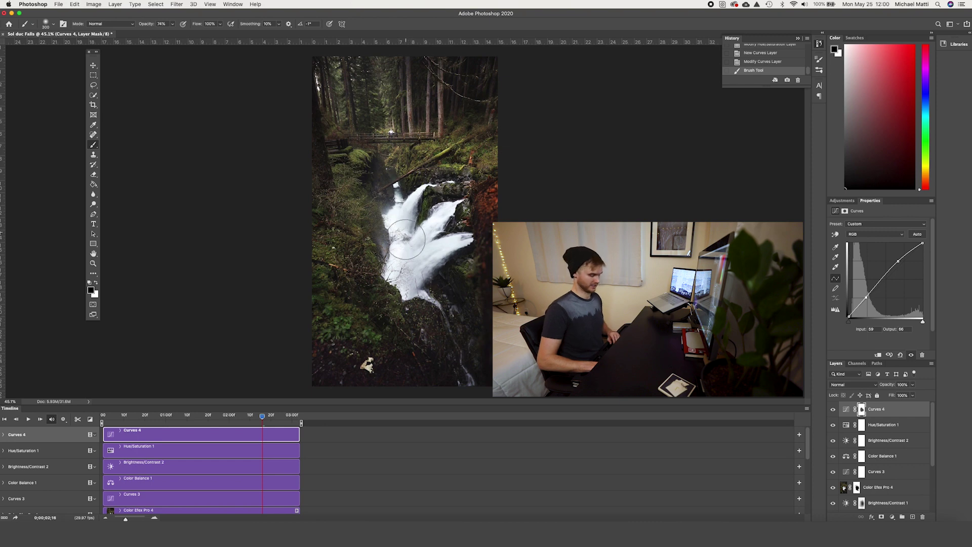
left_click_drag(407, 239, 420, 257)
Mask the small figure on the bridge out of Curves 4 with a smaller black brush, and compare the layer off and on
key("bracketleft")
key("bracketleft")
key("bracketleft")
key("bracketleft")
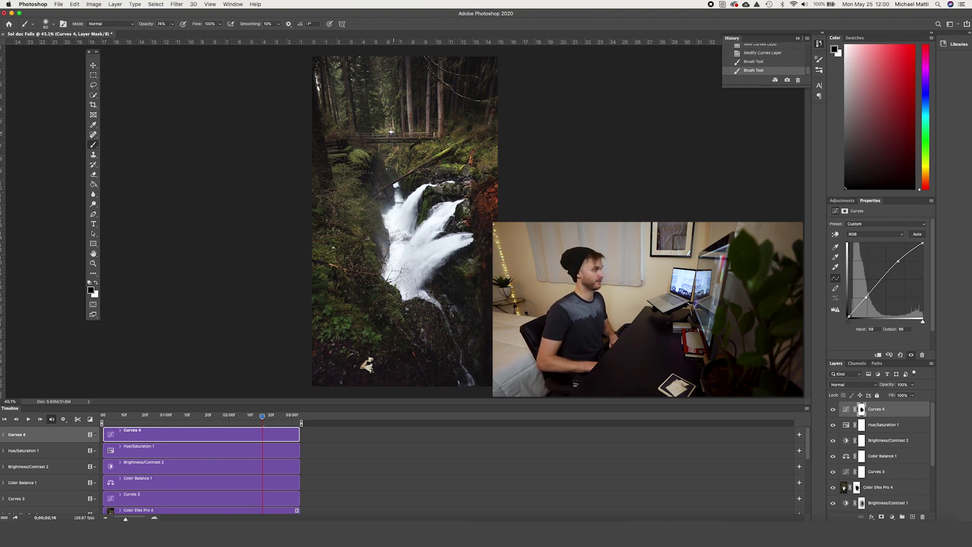
left_click(390, 132)
left_click(832, 408)
left_click(832, 409)
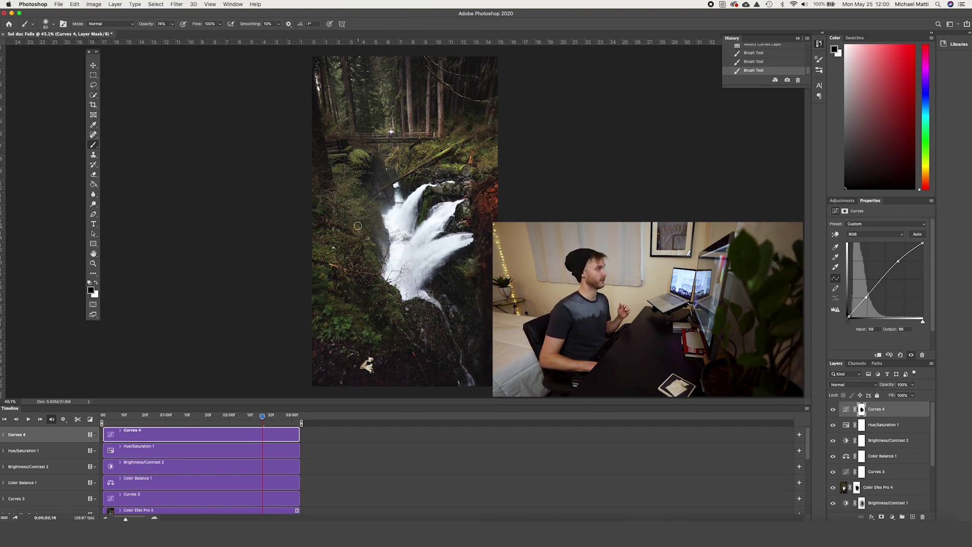
Apply Sharpener Pro 3's Output Sharpener for display as a new top layer and trim its clip to match the other clips
left_click(174, 5)
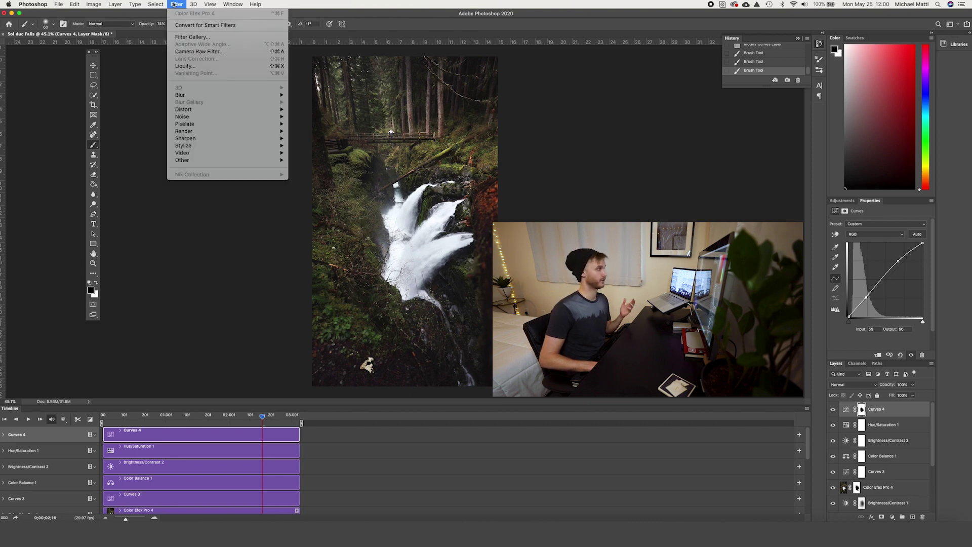
mouse_move(223, 139)
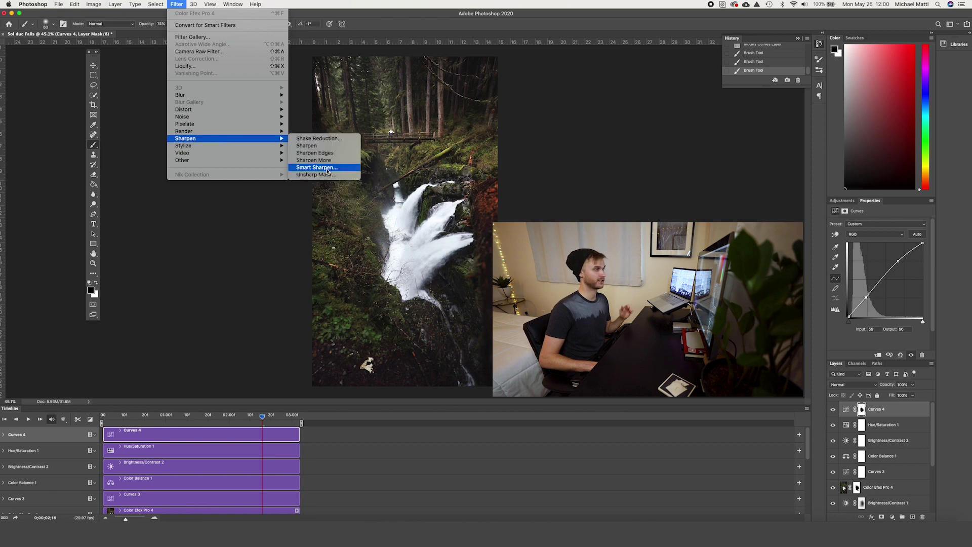
left_click(552, 207)
left_click(269, 274)
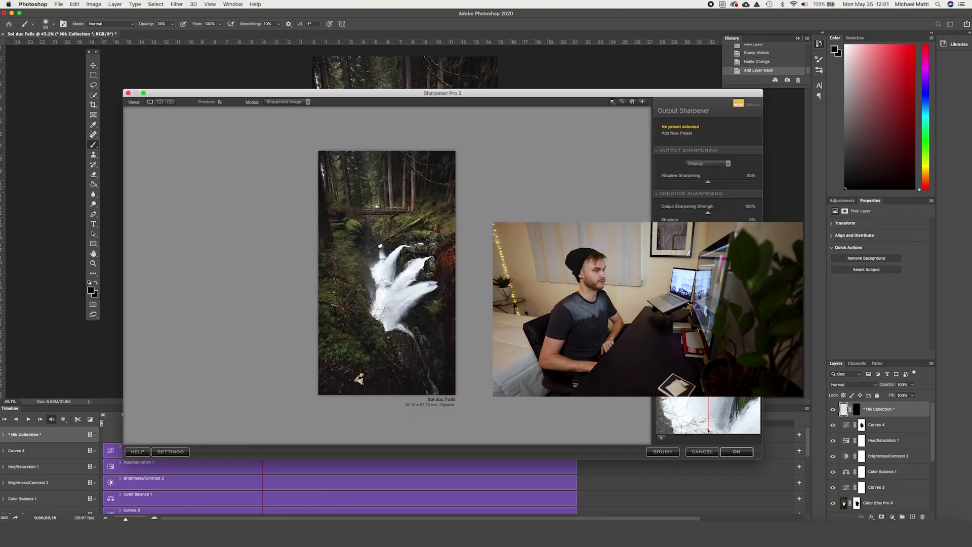
left_click(740, 452)
left_click_drag(488, 436, 297, 437)
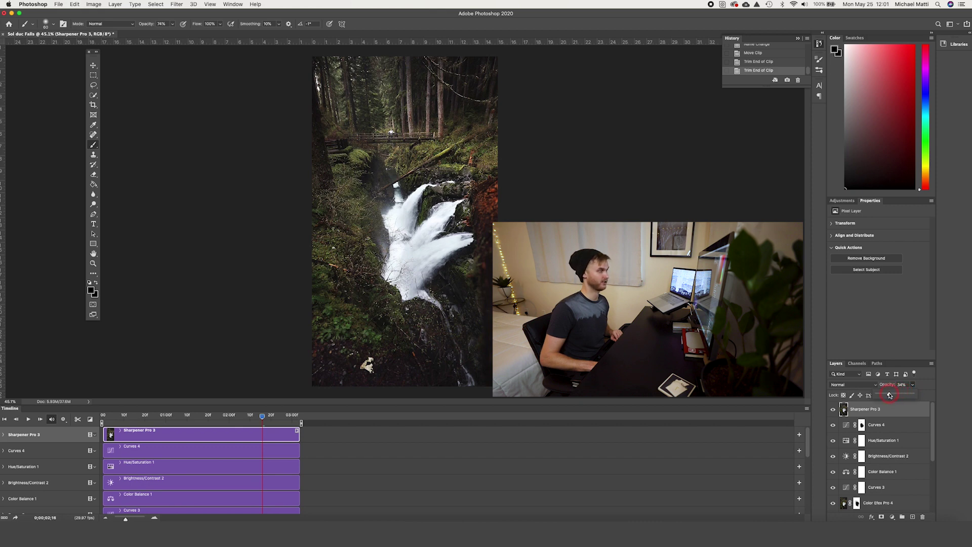
Lower the Sharpener Pro 3 layer's opacity to 29% and check the sharpening up close
left_click_drag(887, 394, 887, 394)
scroll(392, 196, "up", 4)
scroll(393, 197, "up", 2)
scroll(395, 197, "down", 10)
scroll(397, 200, "up", 6)
left_click_drag(397, 200, 453, 270)
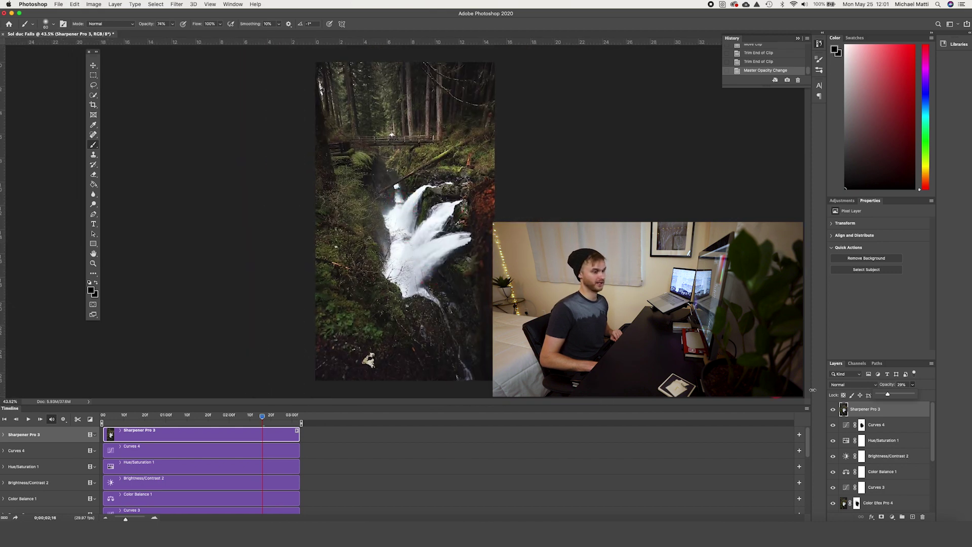
Load Layer 3's mask as a selection and add it as a layer mask on the Sharpener Pro 3 layer
scroll(862, 499, "down", 3)
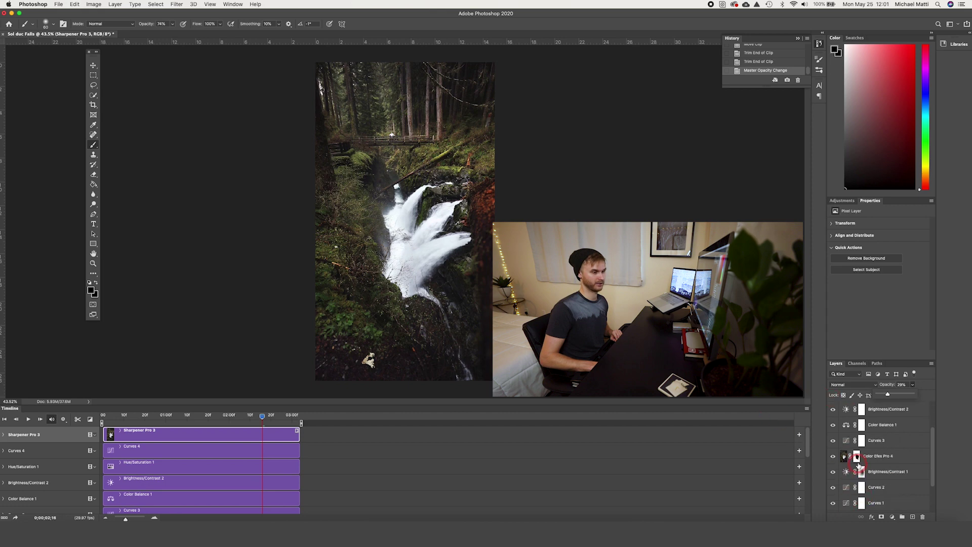
left_click_drag(859, 464, 857, 470)
left_click(857, 472)
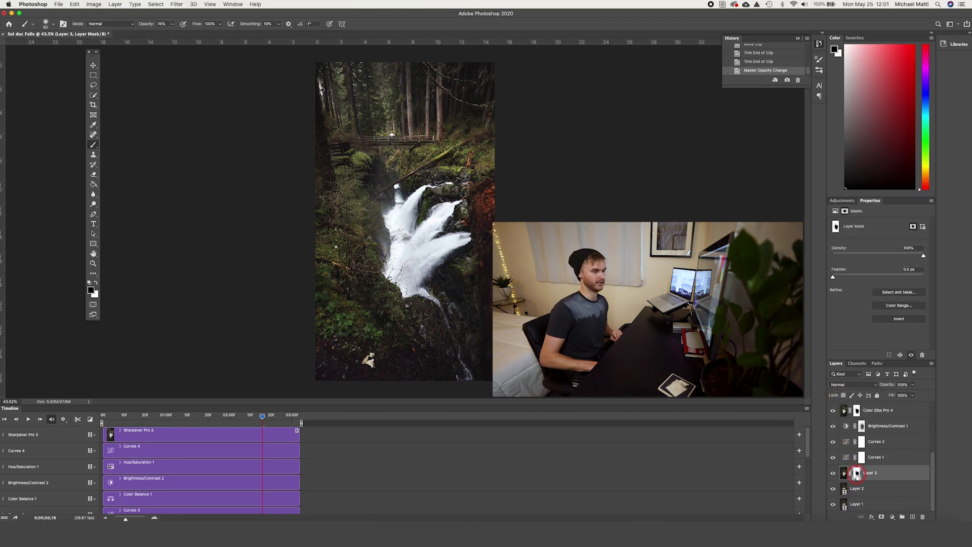
right_click(857, 473)
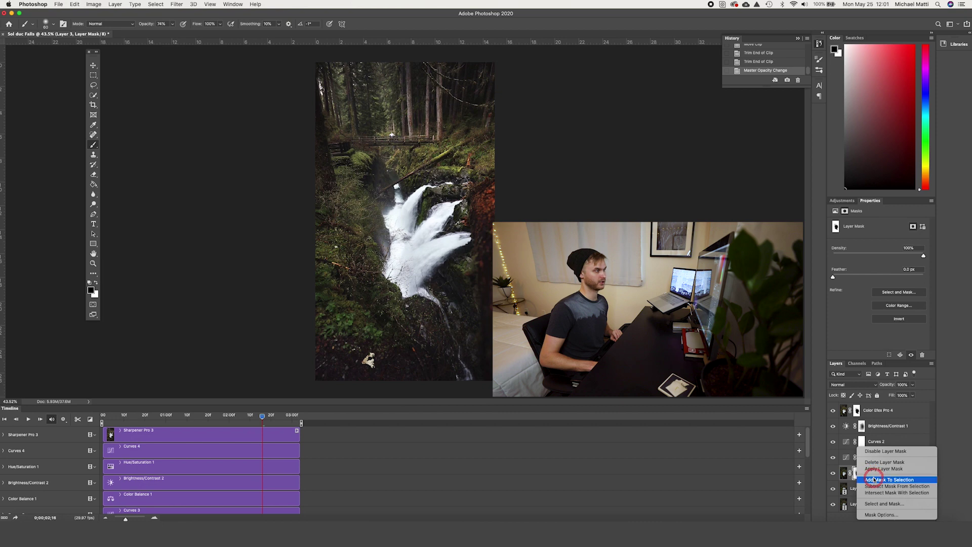
left_click(874, 479)
scroll(883, 440, "up", 3)
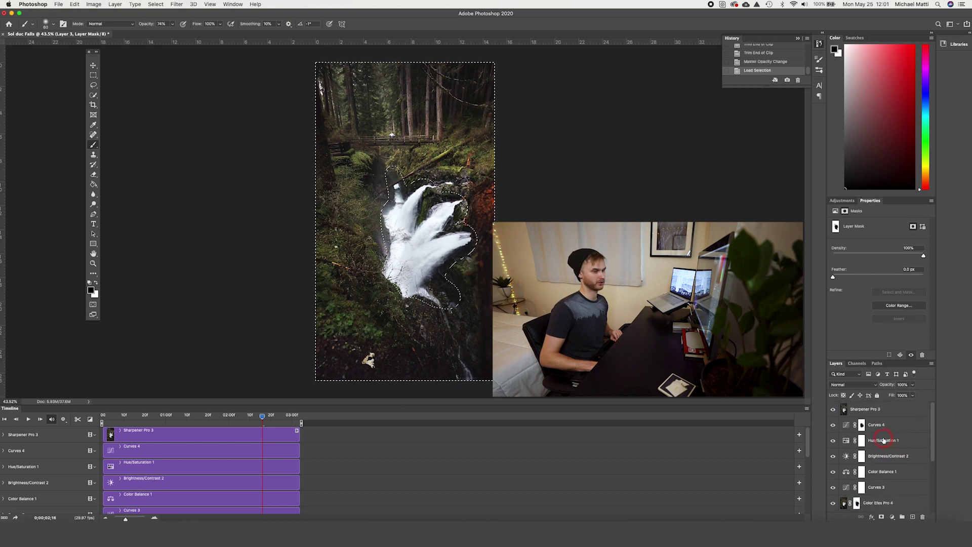
left_click(867, 410)
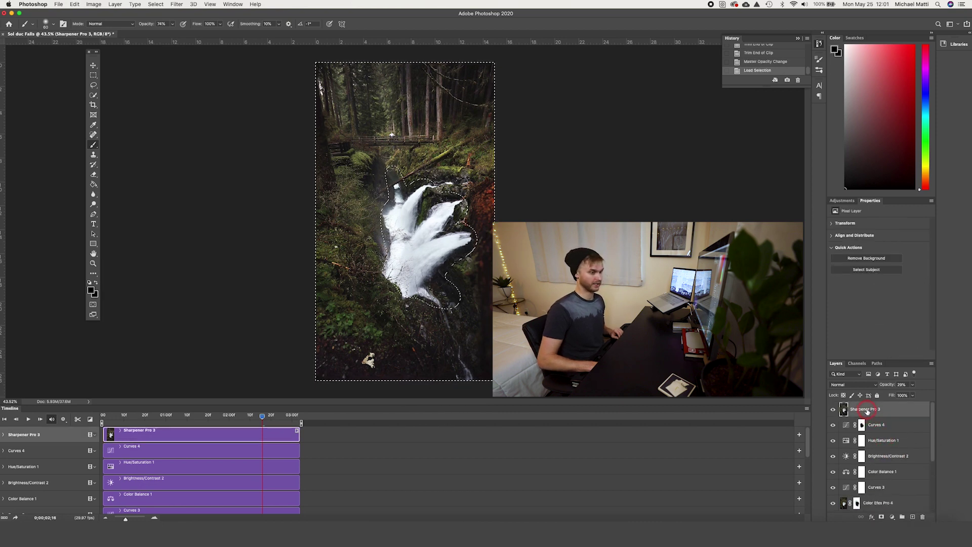
left_click(881, 517)
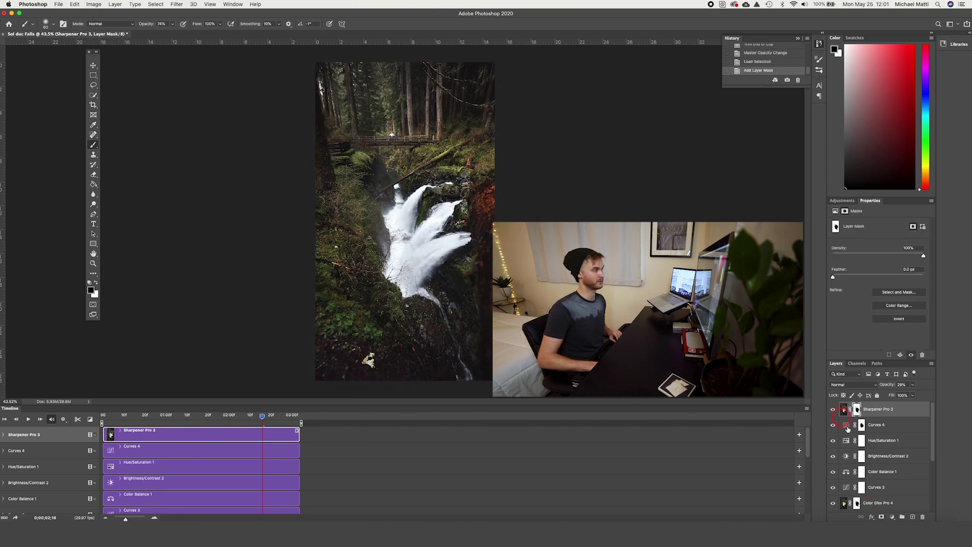
Play back the cinemagraph and examine the sharpened image around the moving waterfall
key("space")
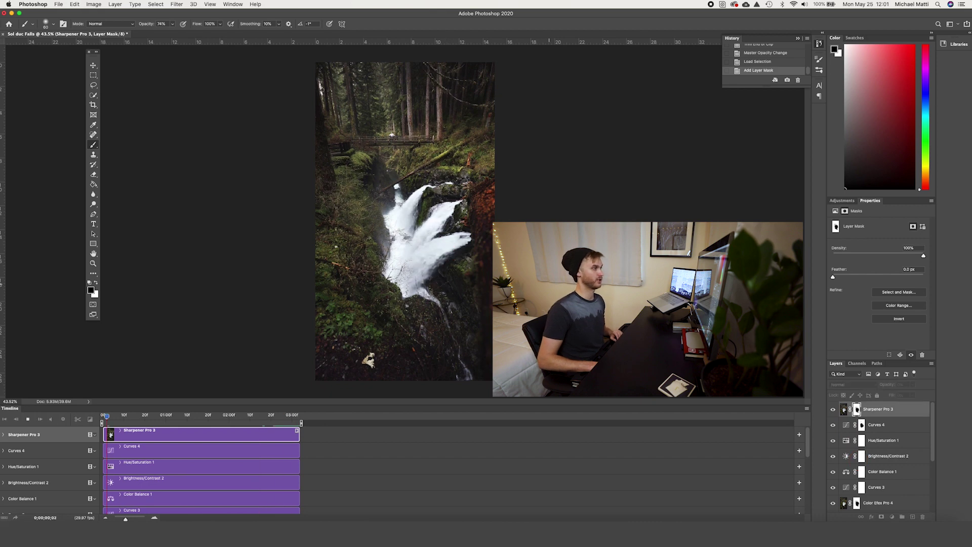
left_click(403, 152)
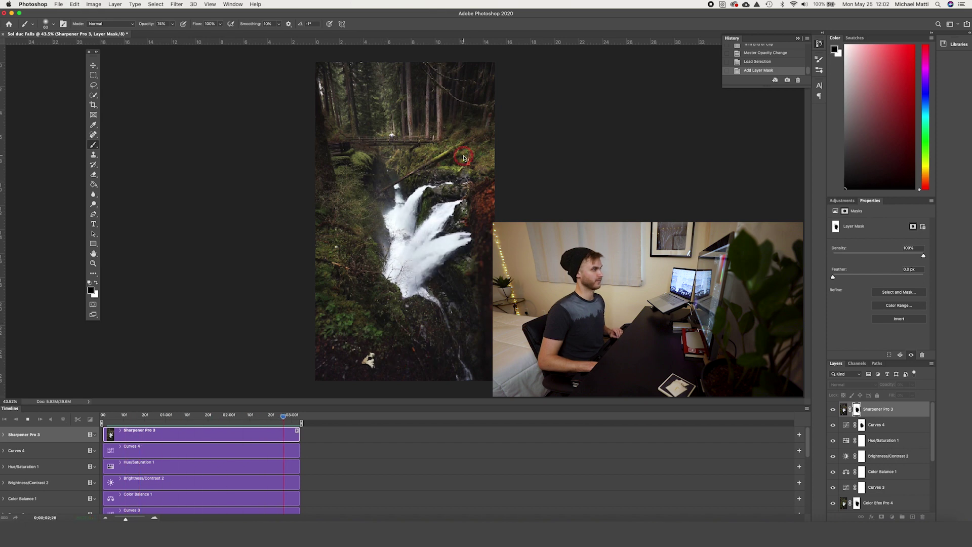
key("space")
left_click_drag(452, 202, 460, 202)
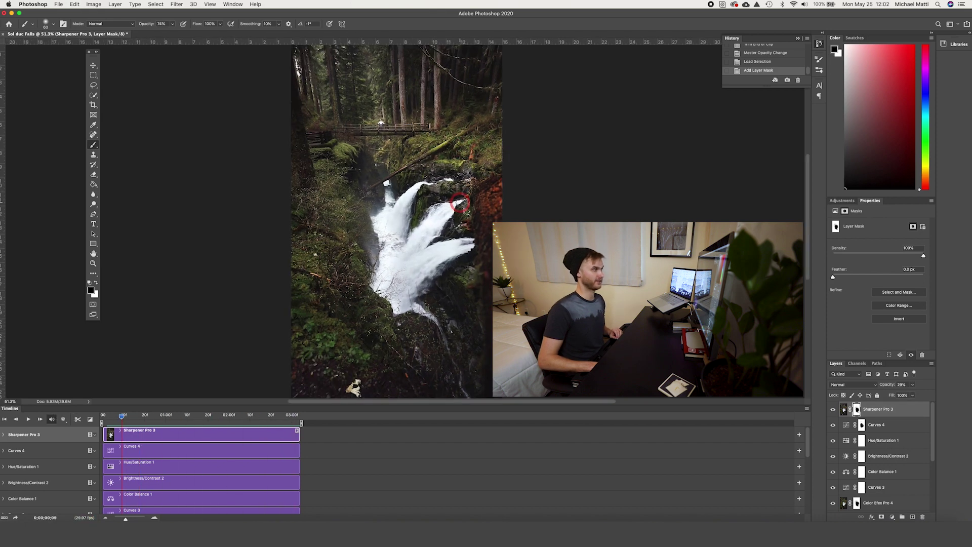
scroll(459, 203, "down", 3)
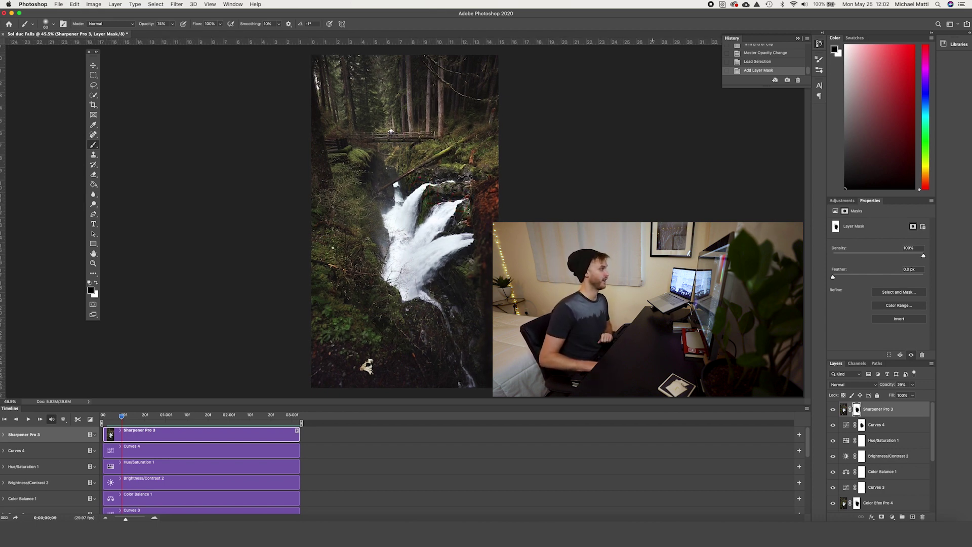
left_click(93, 106)
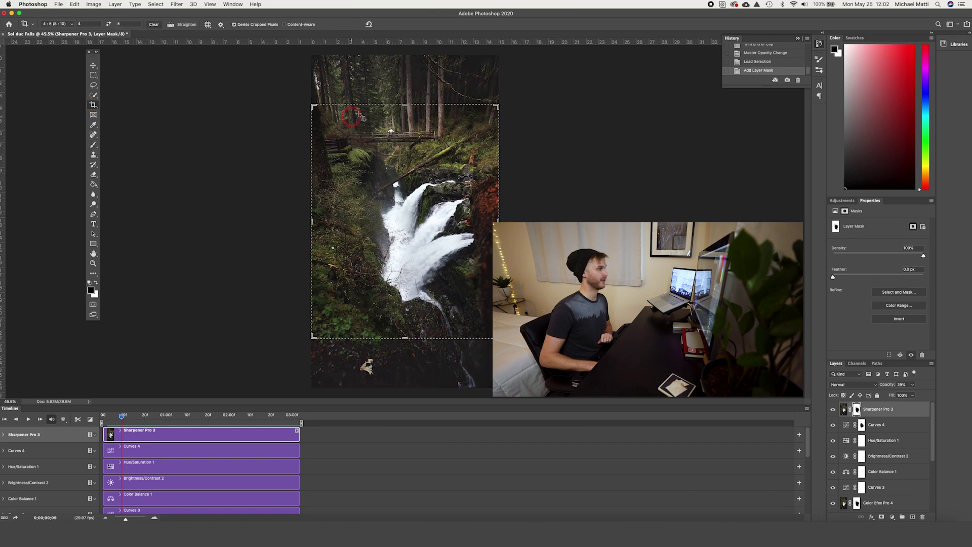
left_click(403, 105)
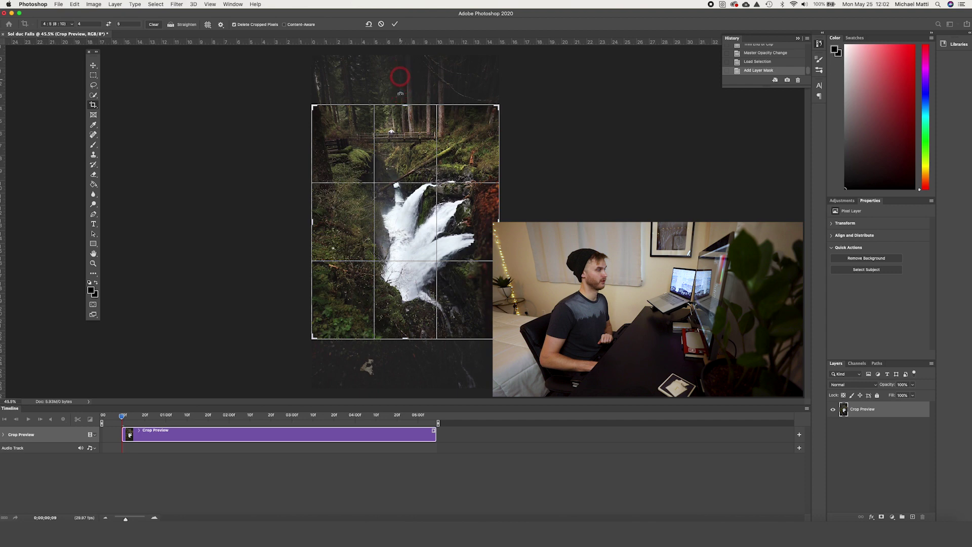
left_click_drag(413, 157, 413, 171)
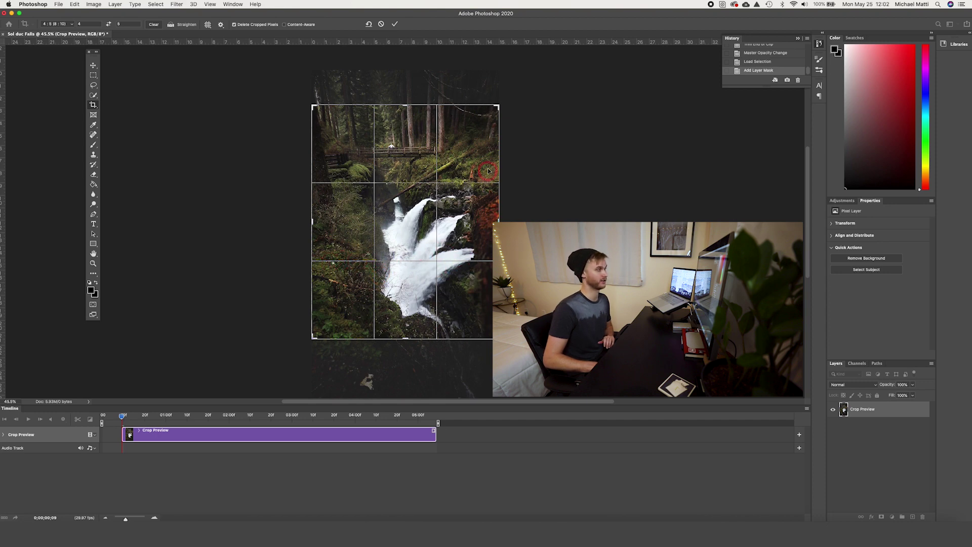
left_click(94, 75)
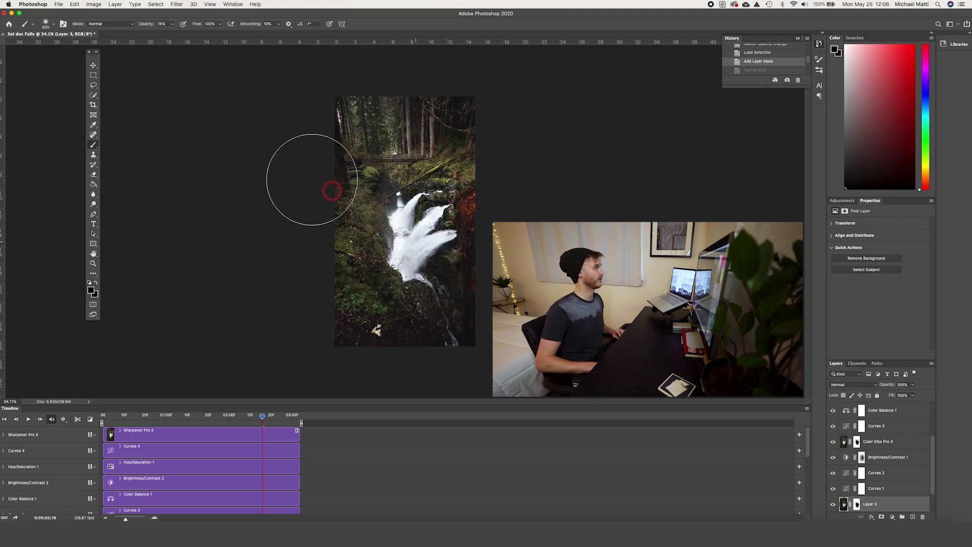
Widen the canvas evenly on both sides of the image, keeping its height
left_click(115, 4)
mouse_move(95, 6)
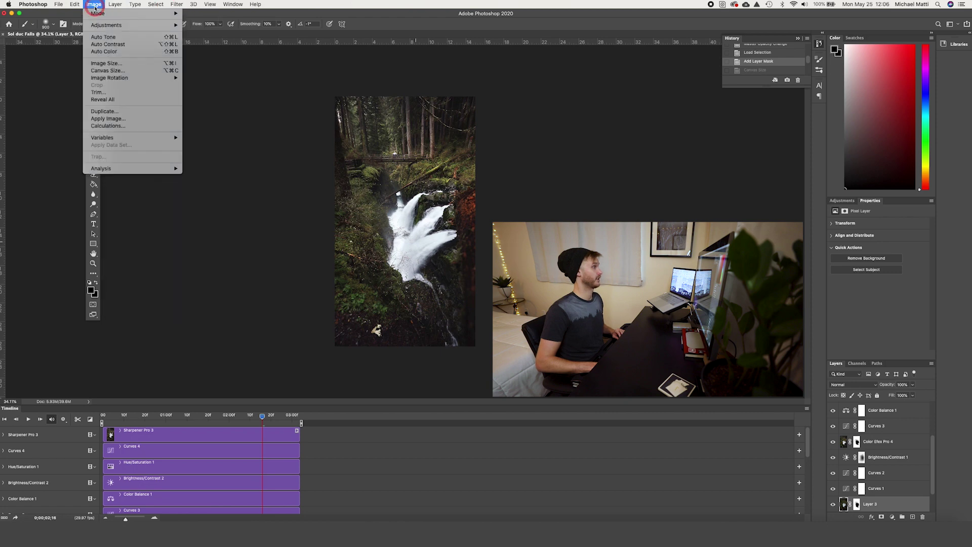
left_click(108, 70)
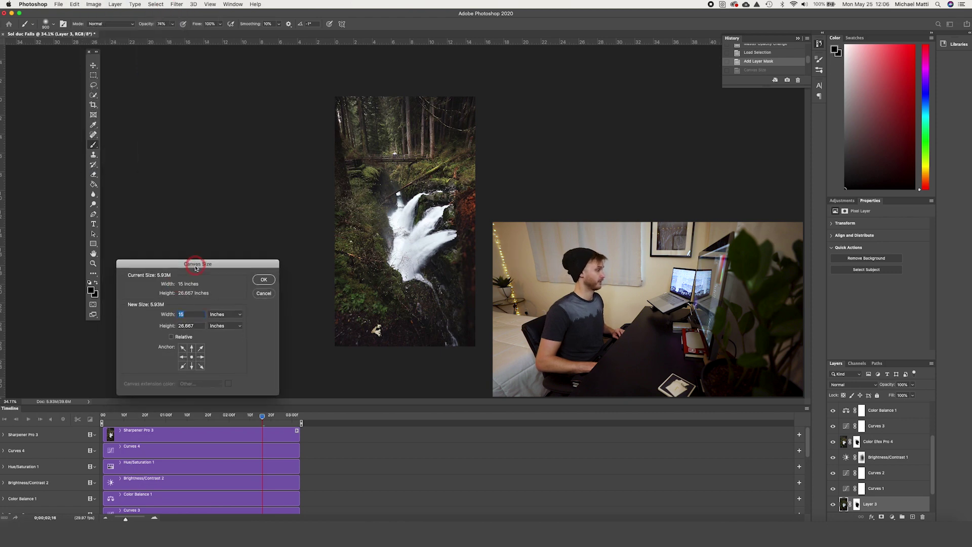
key("Tab")
key("Return")
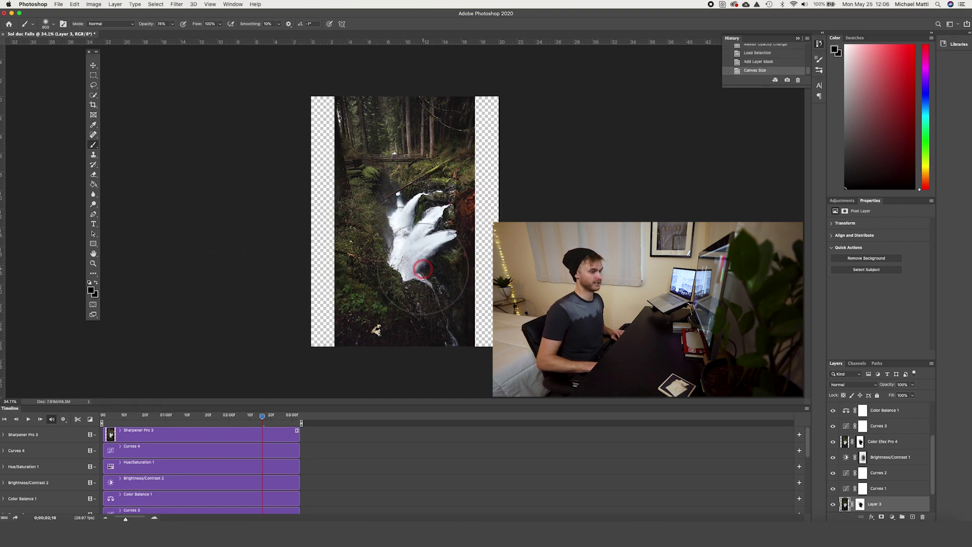
Stamp all visible layers into a new layer above Sharpener Pro 3 and trim its clip to match the other clips
scroll(883, 480, "up", 3)
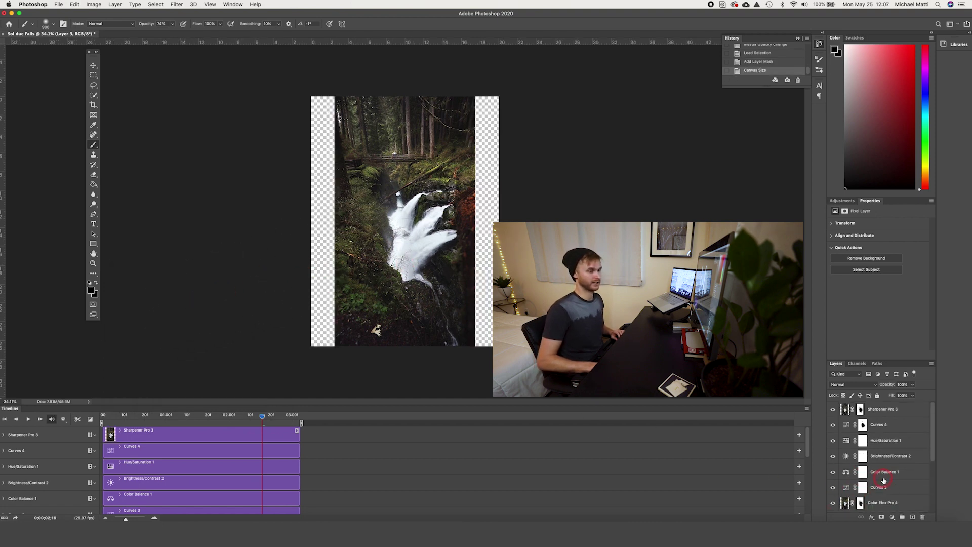
left_click(860, 409)
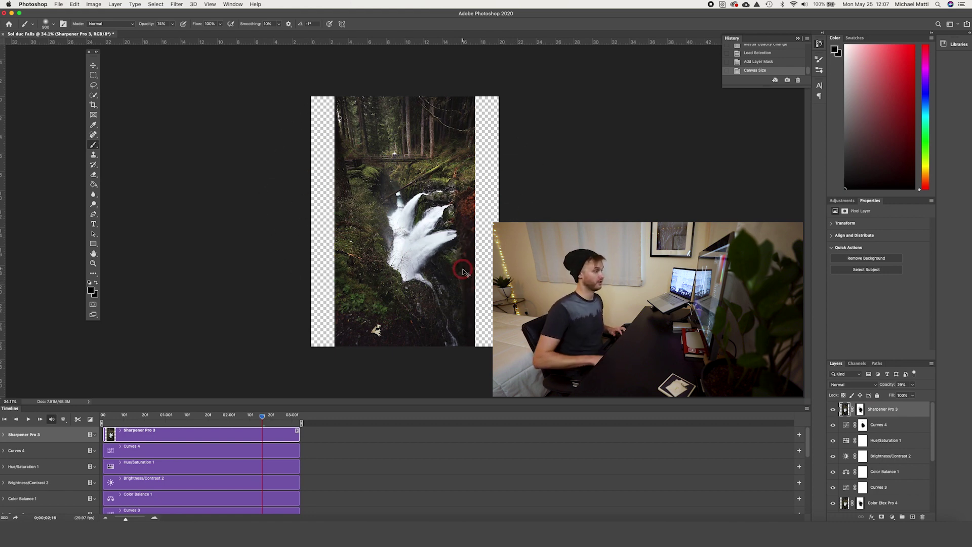
key("super+alt+shift+e")
left_click_drag(457, 432, 298, 435)
left_click_drag(408, 434, 299, 435)
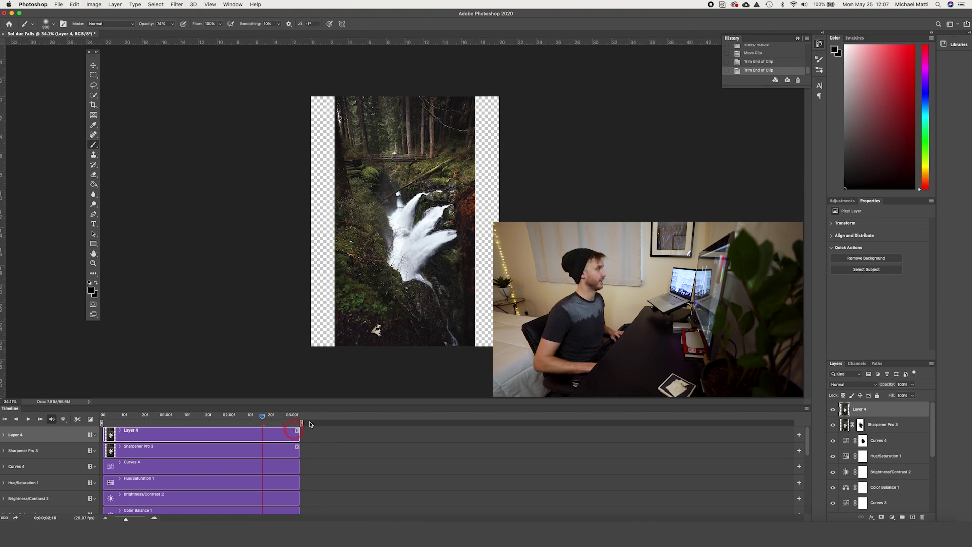
Select the full-height left strip of Layer 4 and stretch it outward into the empty canvas margin with Free Transform
left_click(93, 75)
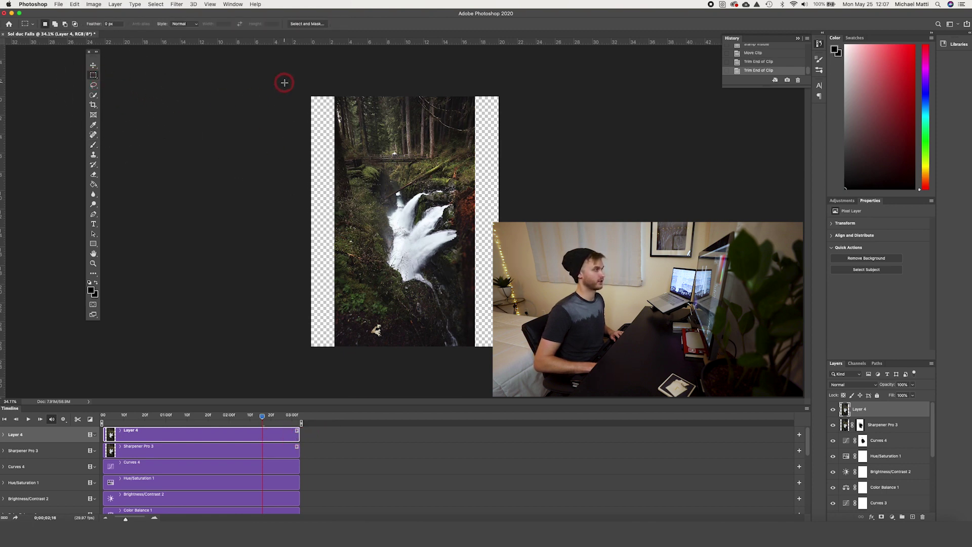
left_click_drag(284, 83, 364, 355)
key("ctrl+t")
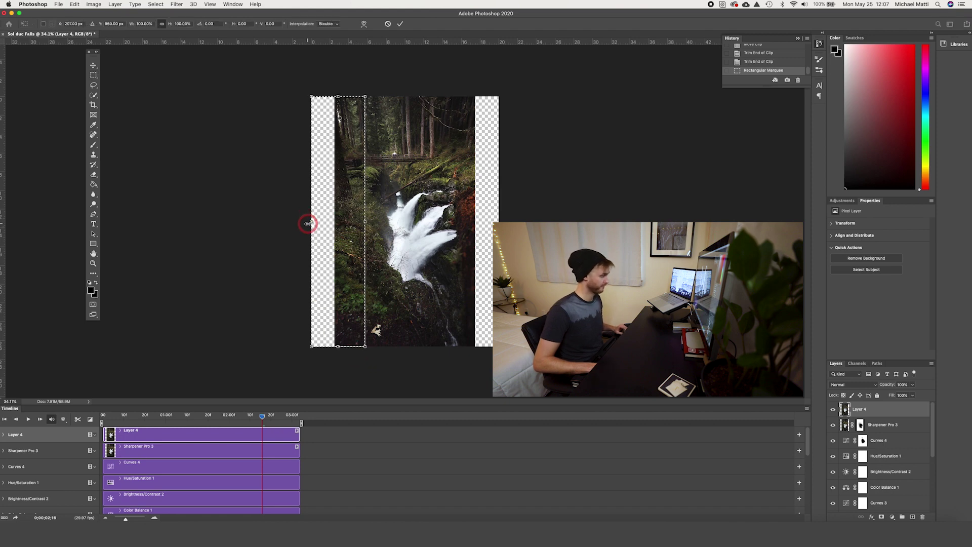
left_click_drag(311, 222, 296, 222)
key("Return")
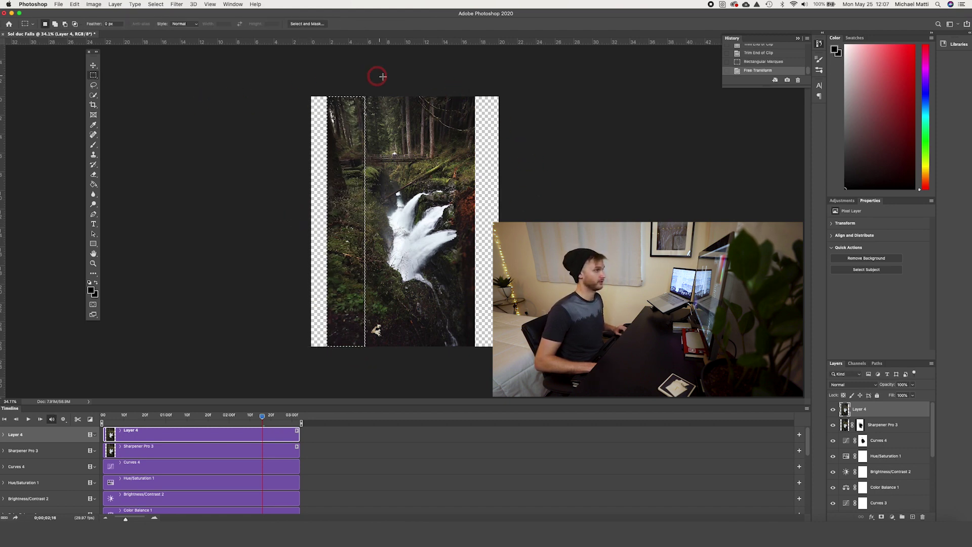
Select the full-height right strip of Layer 4, stretch it outward with Free Transform, and deselect
left_click_drag(460, 86, 577, 362)
key("super+t")
left_click_drag(500, 221, 526, 222)
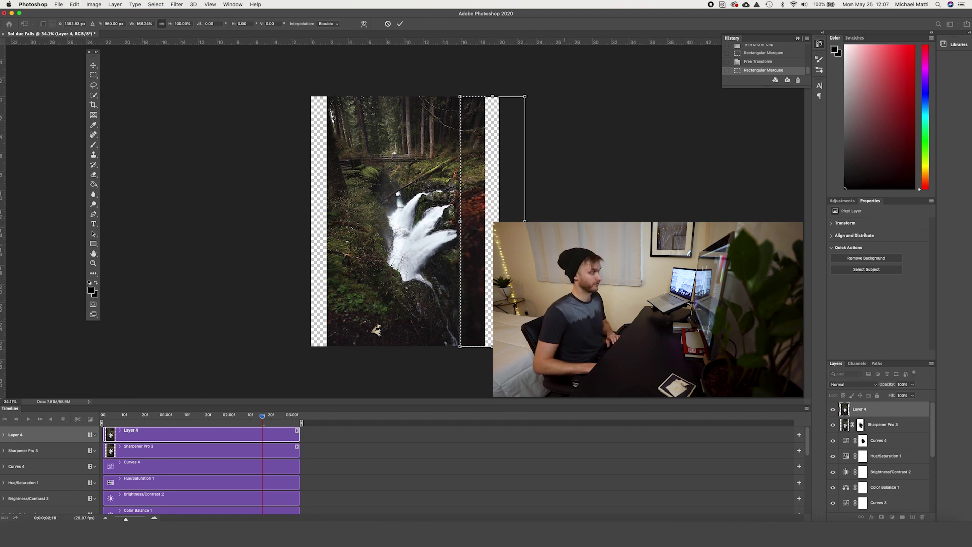
key("Return")
left_click(459, 279)
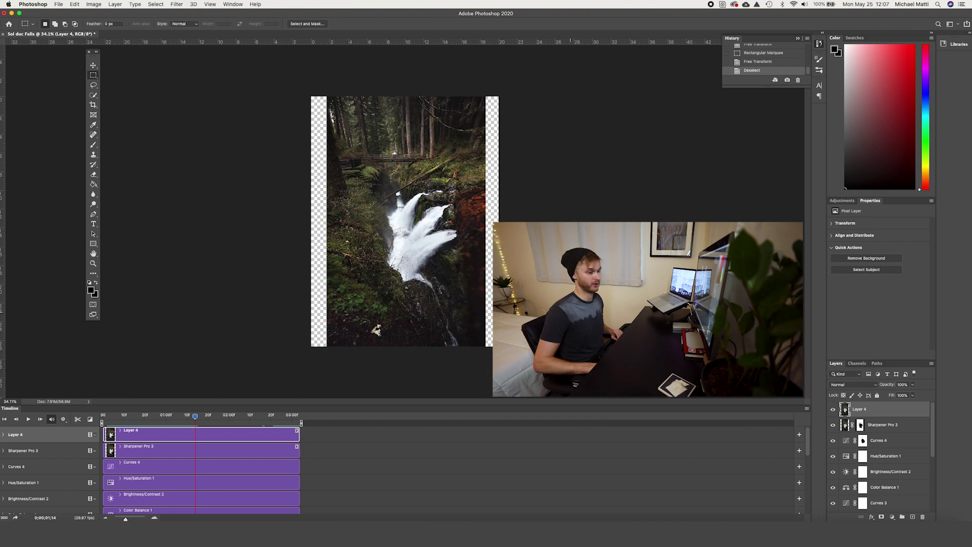
Load the Sharpener Pro 3 mask as a selection and add it as a layer mask on Layer 4
right_click(862, 429)
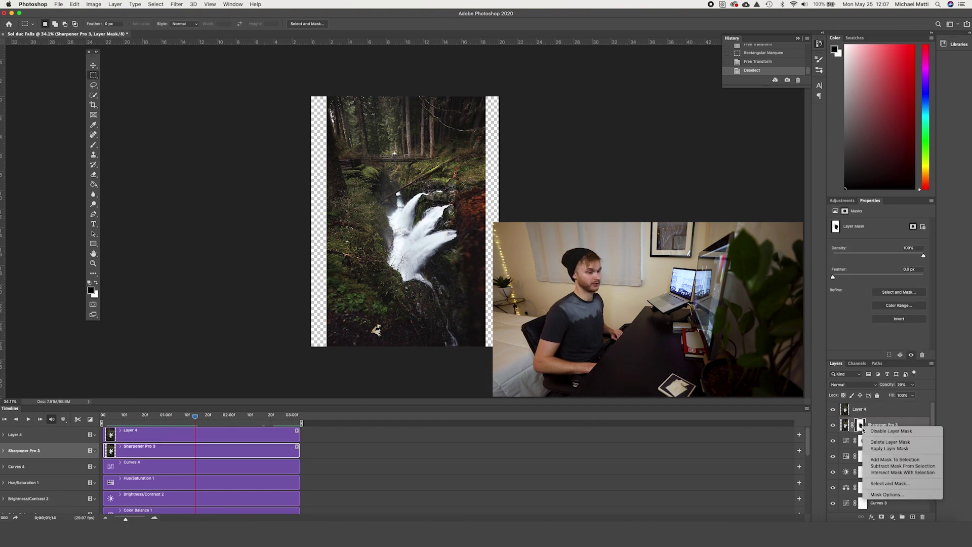
left_click(887, 459)
left_click(863, 411)
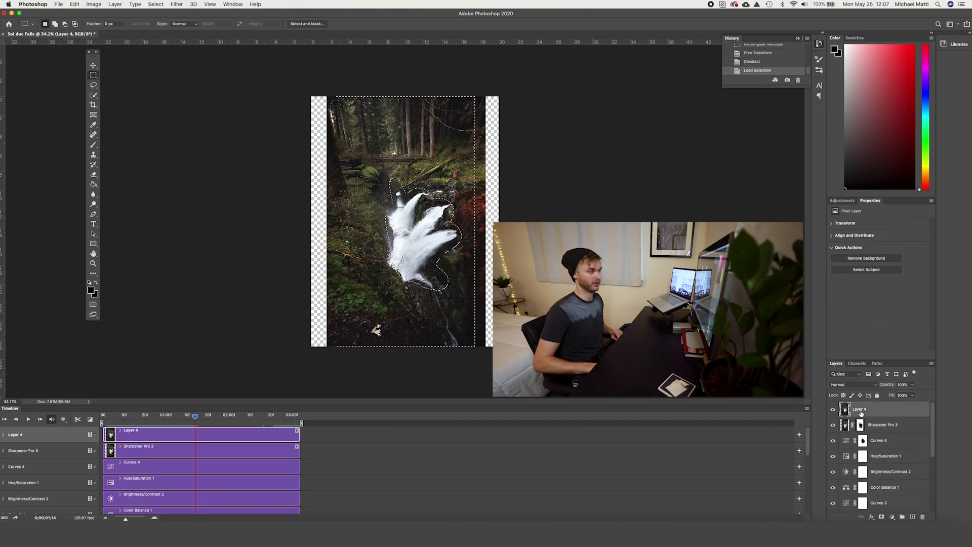
left_click(881, 517)
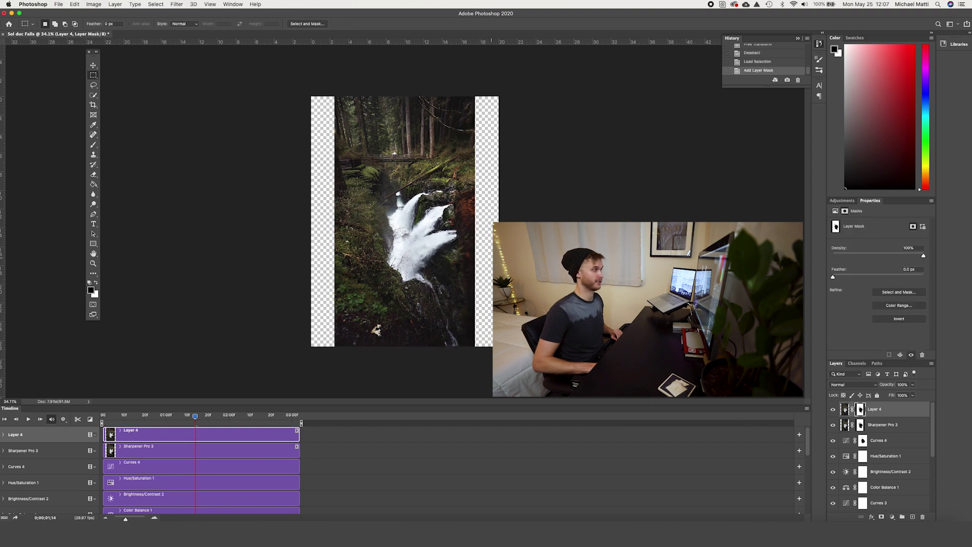
Paint Layer 4's mask white with a 100% opacity brush along both side edges to reveal the stretched strips
left_click(94, 145)
key("bracketleft")
key("bracketleft")
key("bracketleft")
key("bracketleft")
key("bracketleft")
left_click_drag(322, 127, 299, 65)
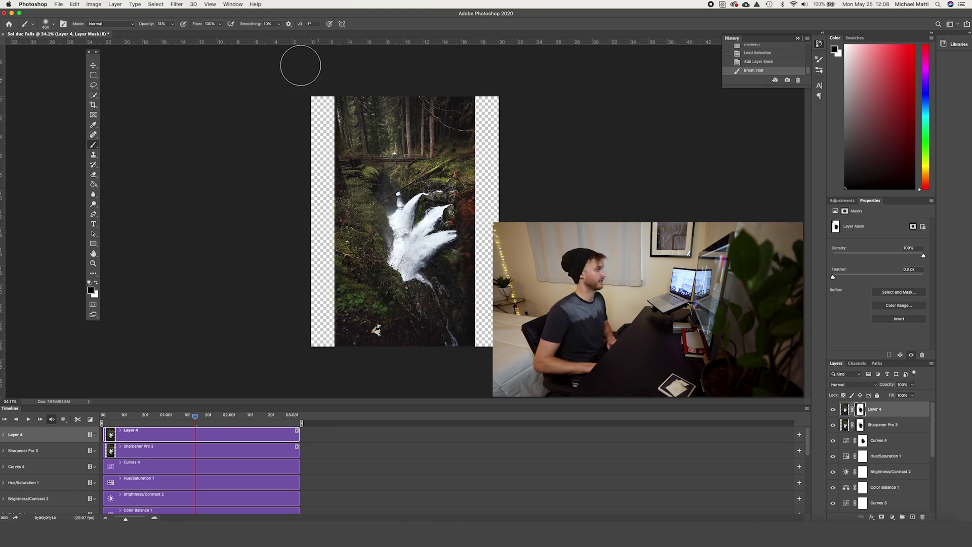
left_click(174, 24)
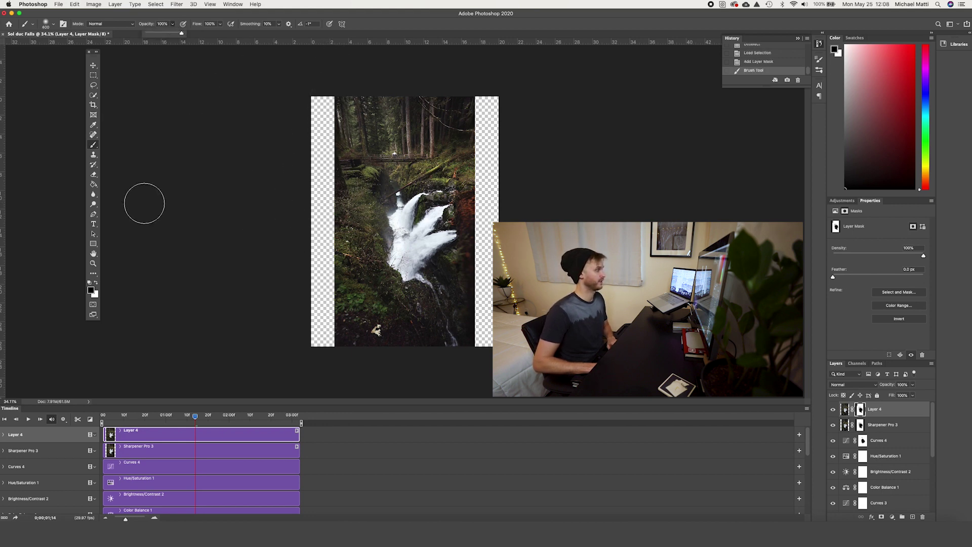
left_click(96, 282)
mouse_move(297, 163)
left_mouse_down()
mouse_move(331, 103)
mouse_move(333, 157)
mouse_move(348, 112)
mouse_move(354, 172)
mouse_move(333, 258)
mouse_move(339, 344)
mouse_move(485, 287)
mouse_move(476, 97)
mouse_move(492, 276)
mouse_move(485, 242)
left_mouse_up()
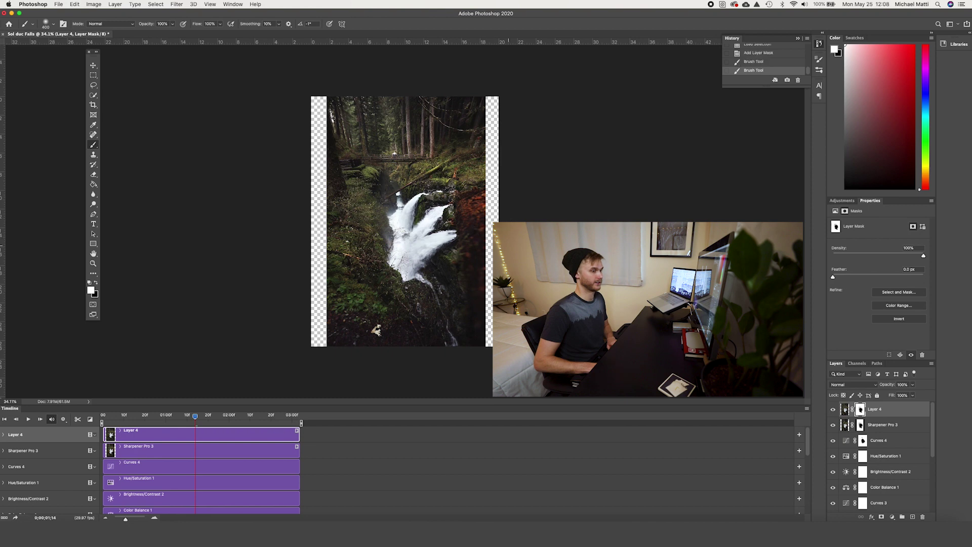
Toggle Layer 4's visibility repeatedly to compare the image with and without the stretched edges
left_click(834, 409)
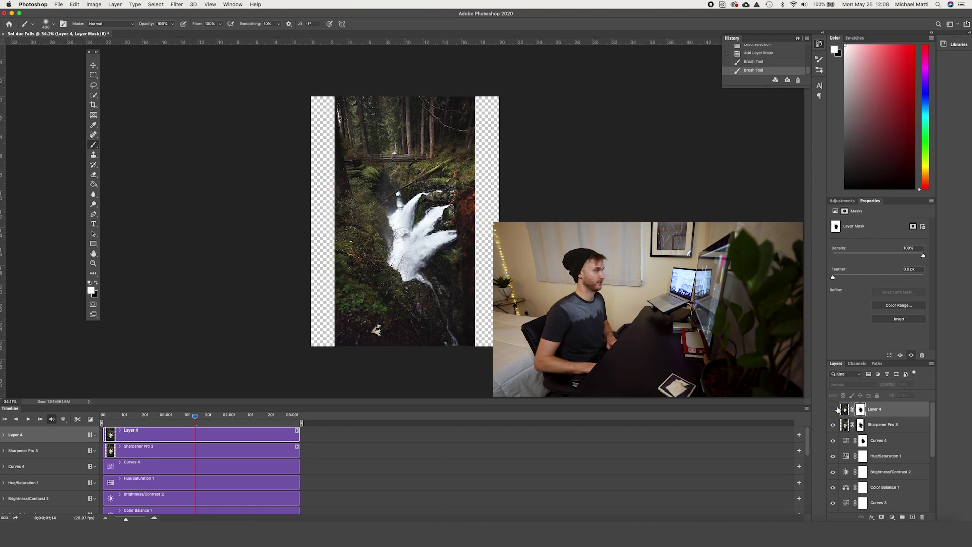
left_click(835, 409)
left_click(836, 409)
left_click(836, 409)
left_click(835, 409)
left_click(835, 409)
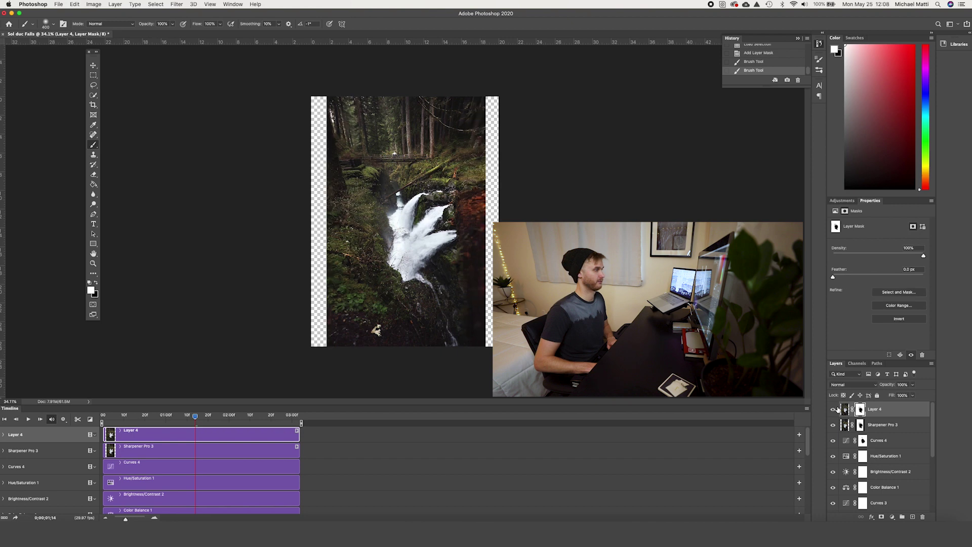
left_click(835, 409)
left_click(835, 408)
Crop the image at a 4:5 ratio, fitting the frame inside the transparent margins and around the waterfall
key("c")
left_click(63, 24)
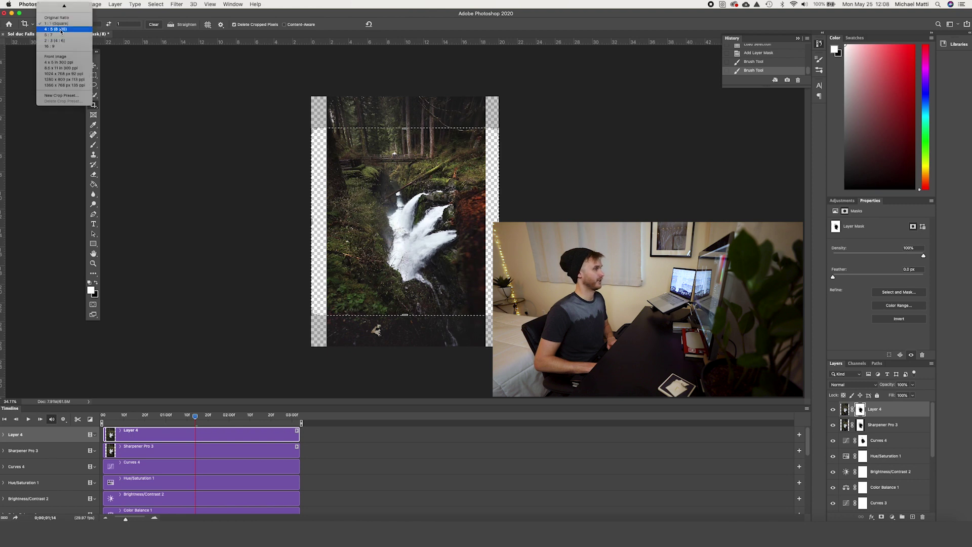
left_click(61, 32)
left_click_drag(403, 105, 404, 115)
left_click_drag(405, 327, 404, 322)
left_click_drag(327, 321, 328, 320)
left_click_drag(428, 231, 429, 250)
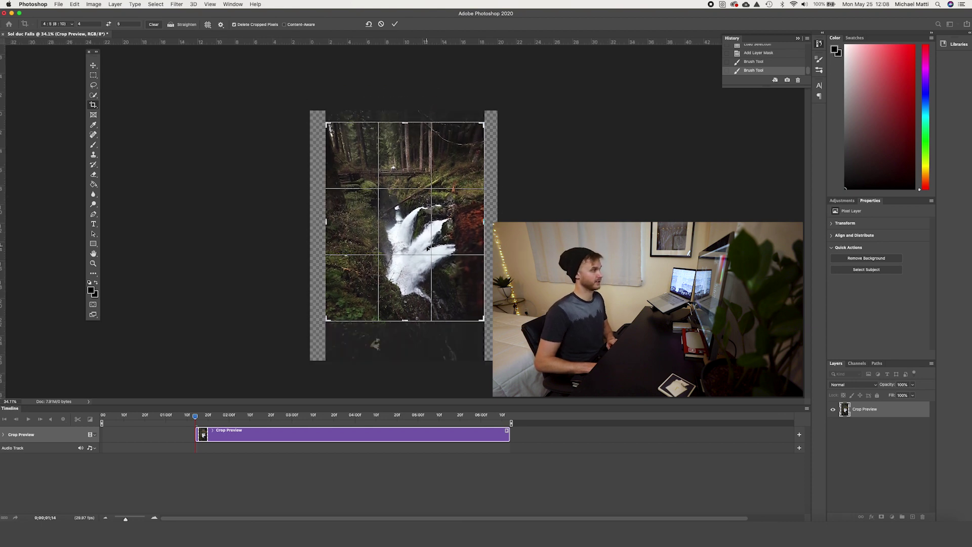
key("Return")
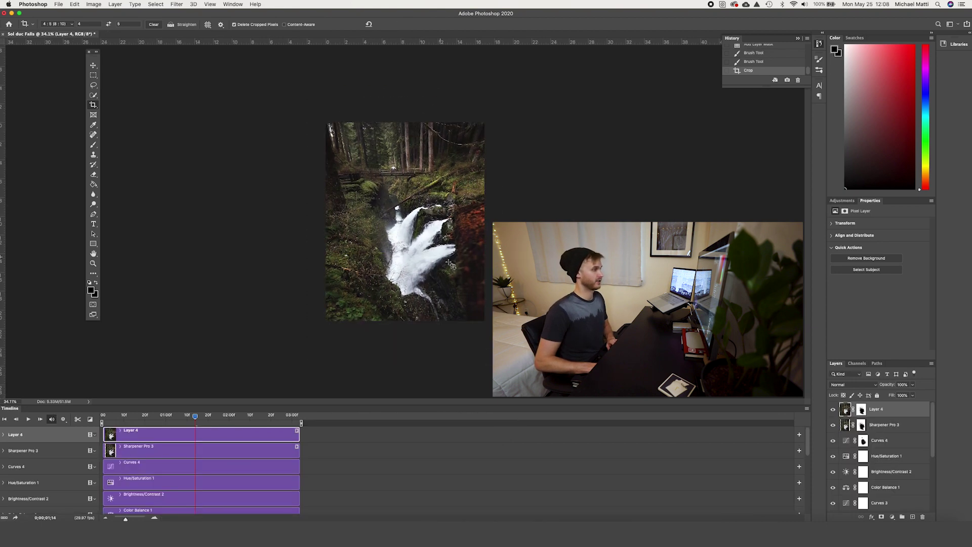
Try a 1:1 square crop of the image and undo it
left_click(57, 24)
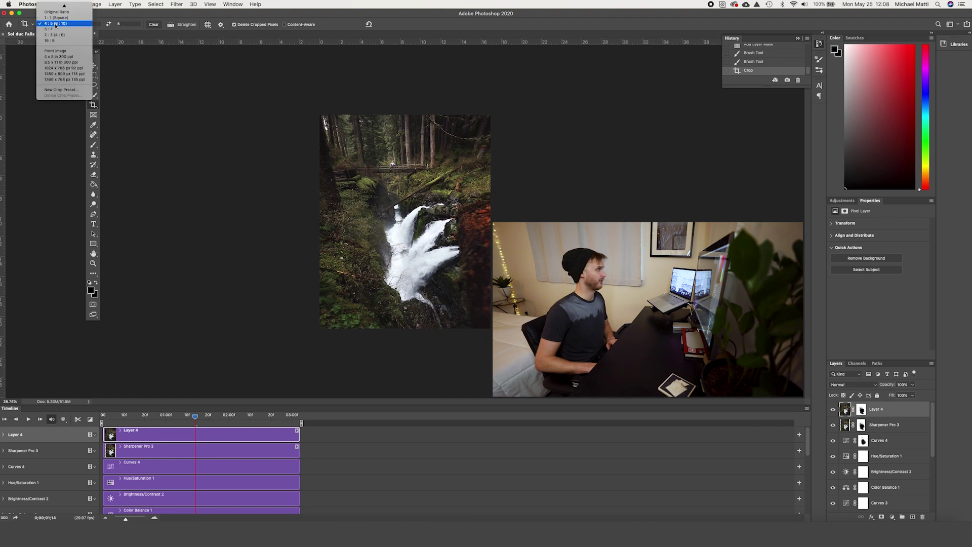
left_click(56, 18)
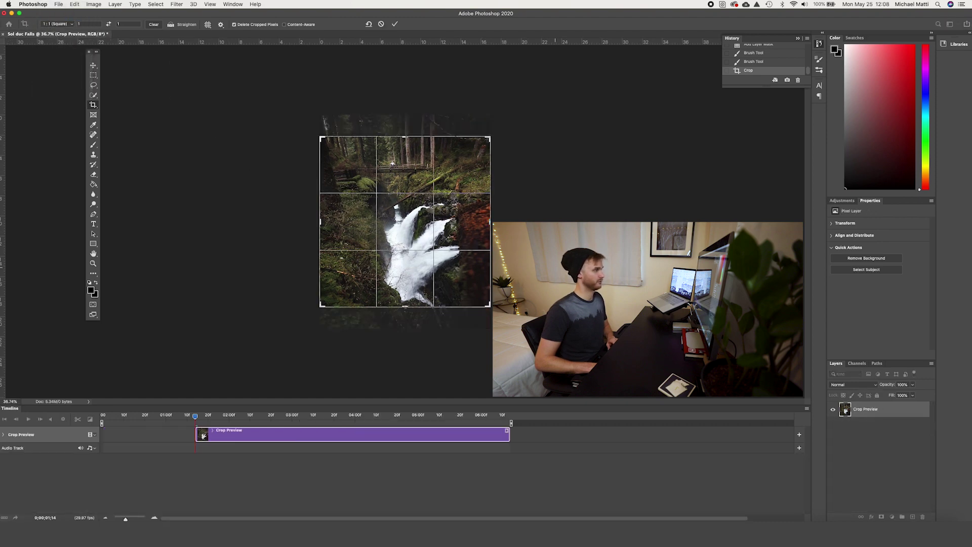
key("Return")
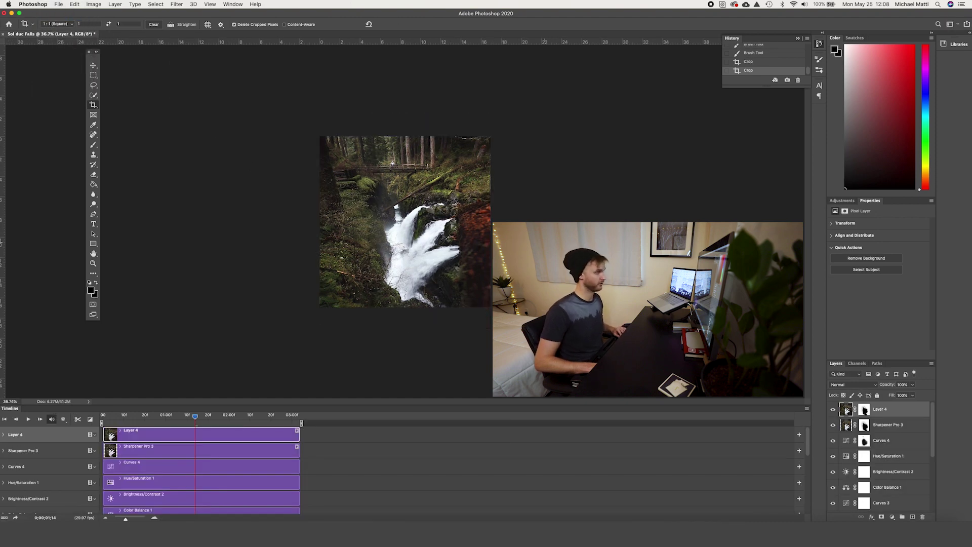
key("super+z")
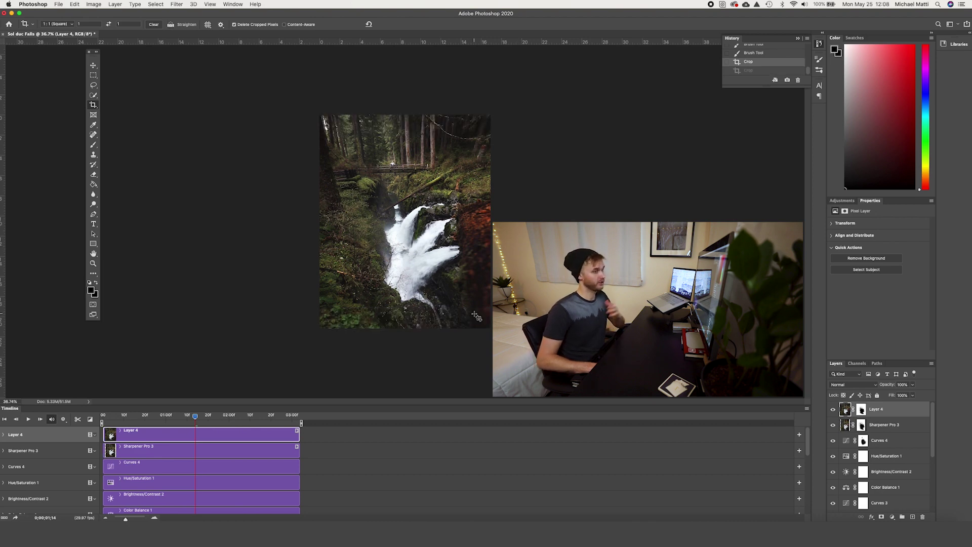
Add a Curves adjustment layer above Layer 4, raising the upper curve to output 210 and placing a lower point at input 78, output 105
left_click(842, 201)
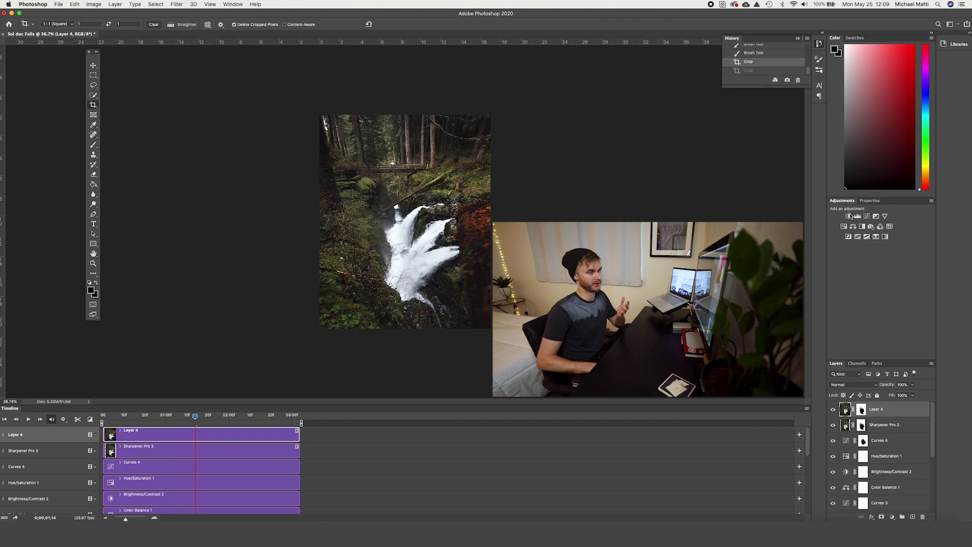
left_click(867, 217)
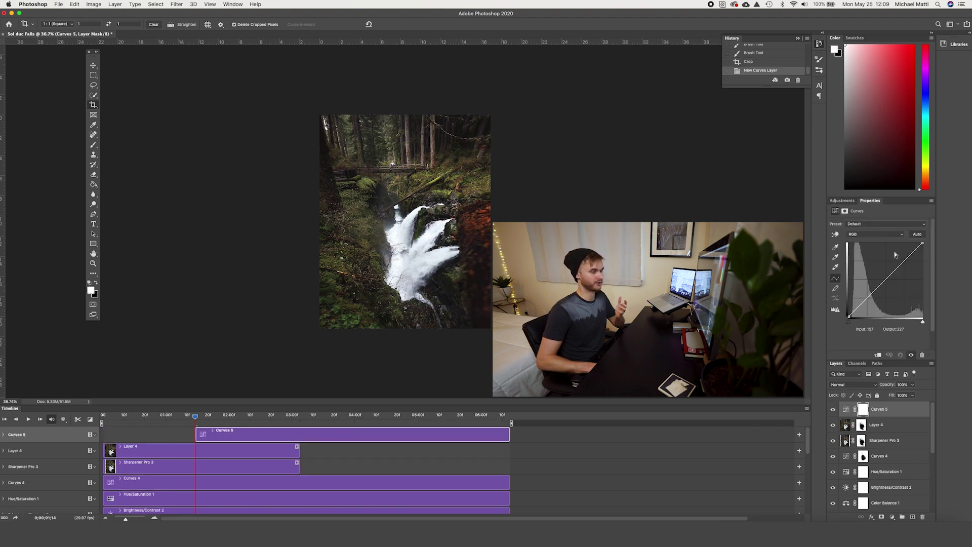
left_click_drag(900, 264, 897, 256)
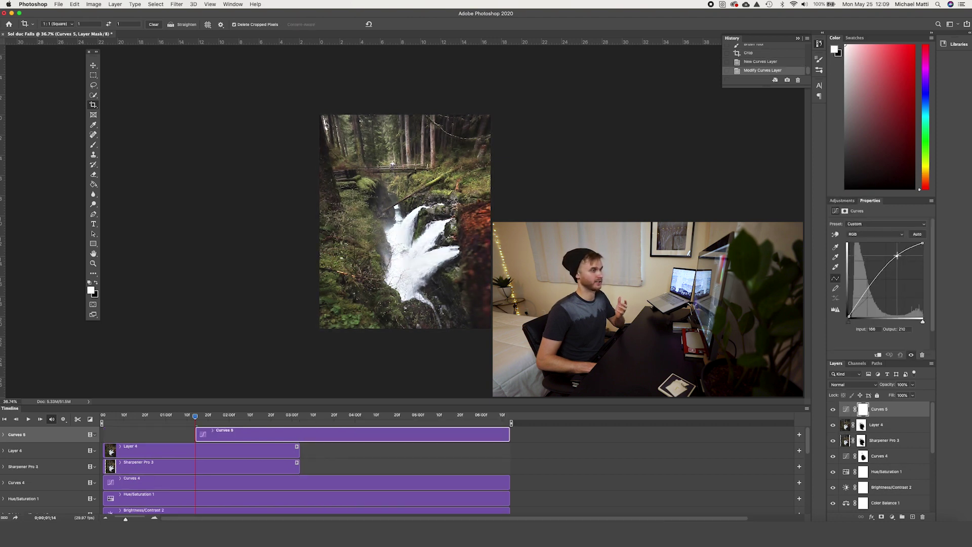
left_click_drag(870, 285, 871, 286)
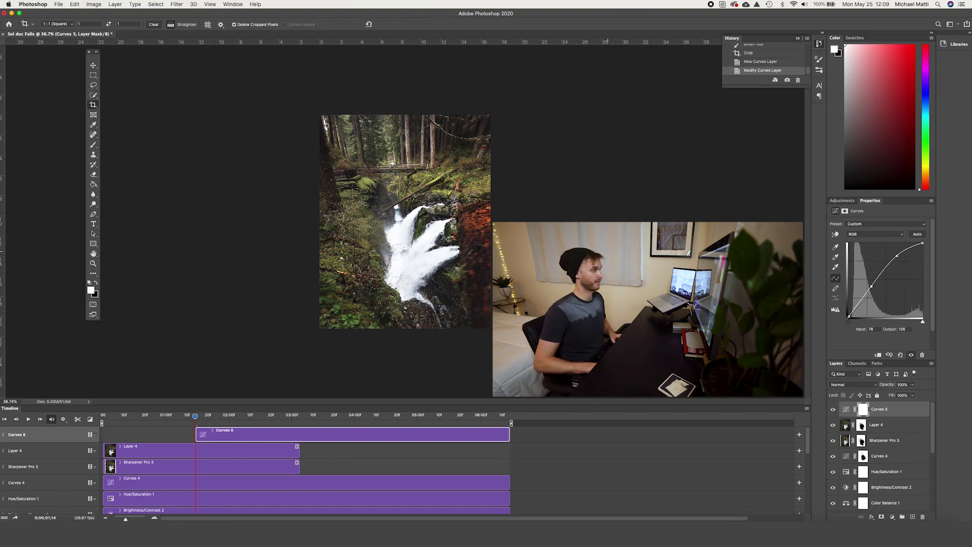
Invert the Curves 5 mask, paint the brightening into the upper forest, and mask it out around the waterfall
key("super+i")
left_click(93, 145)
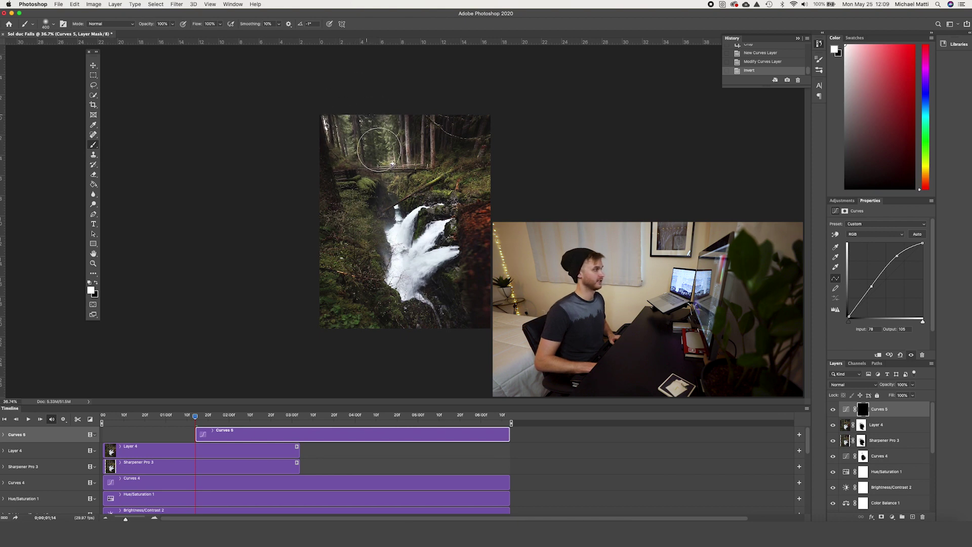
left_click_drag(369, 129, 349, 176)
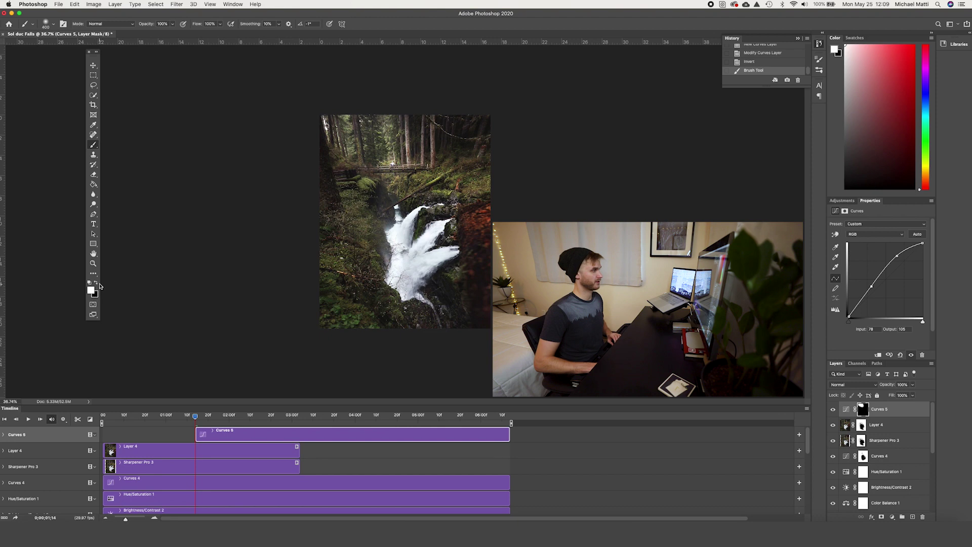
left_click(400, 179)
left_click_drag(392, 186, 408, 198)
left_click_drag(432, 268, 434, 258)
Move the Curves 5 clip to the timeline start, trim its end to match the other clips, and play back the loop
left_click_drag(372, 436, 302, 439)
left_click_drag(415, 435, 302, 432)
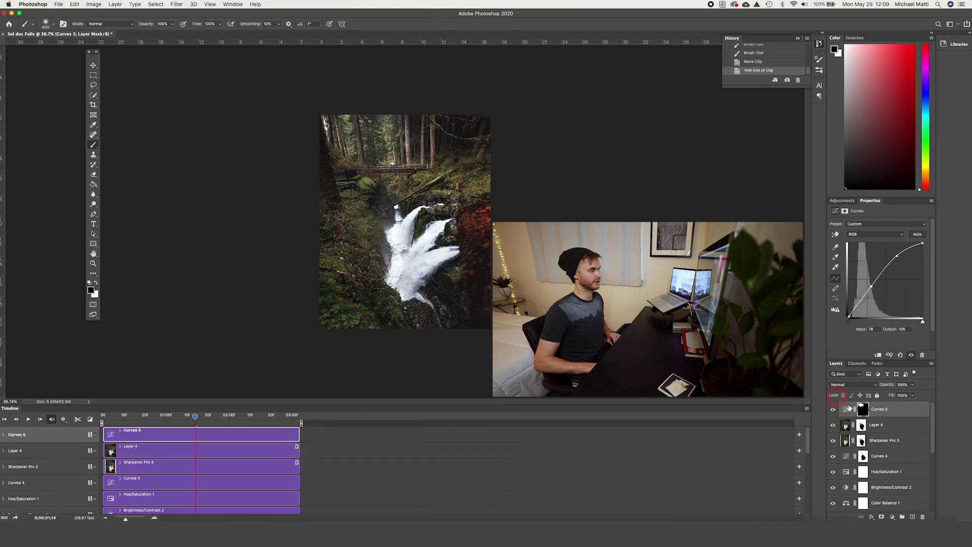
scroll(405, 221, "down", 1)
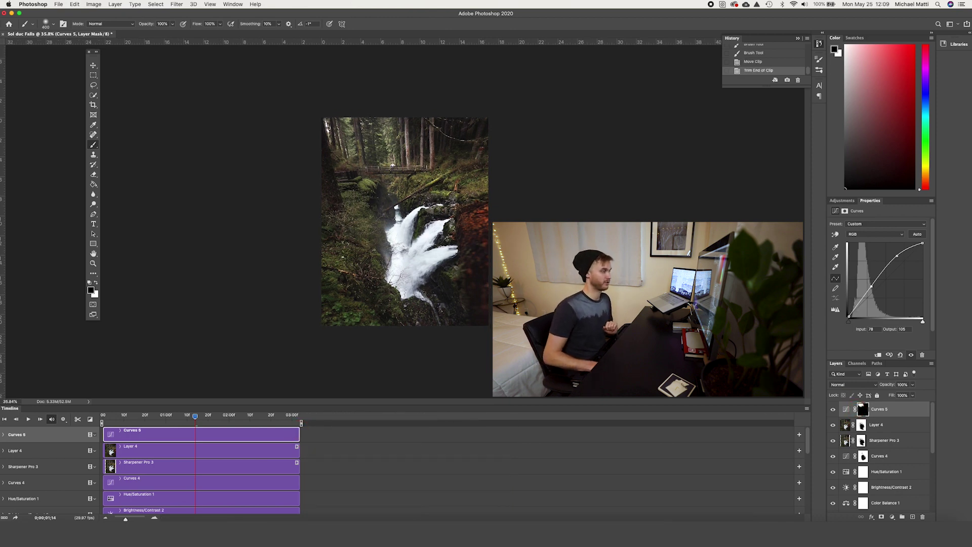
key("space")
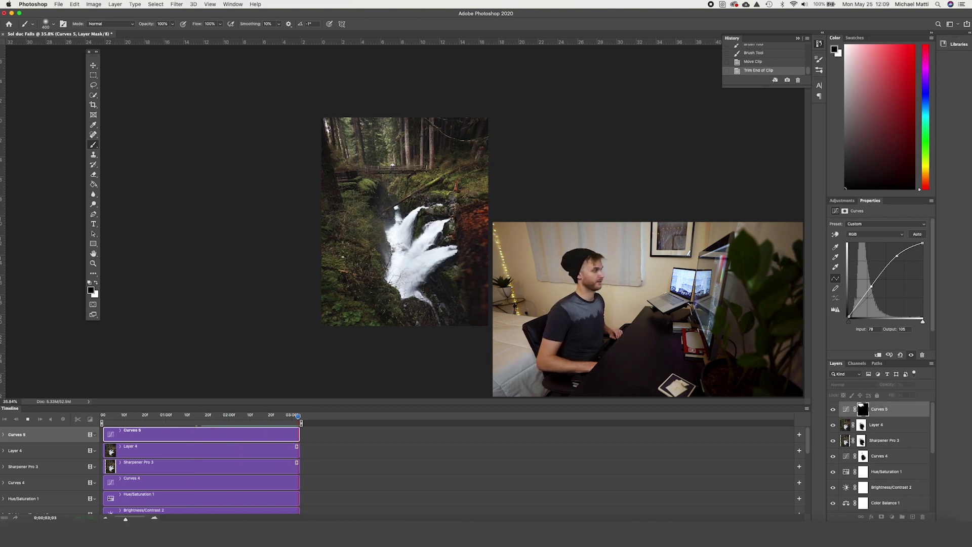
key("space")
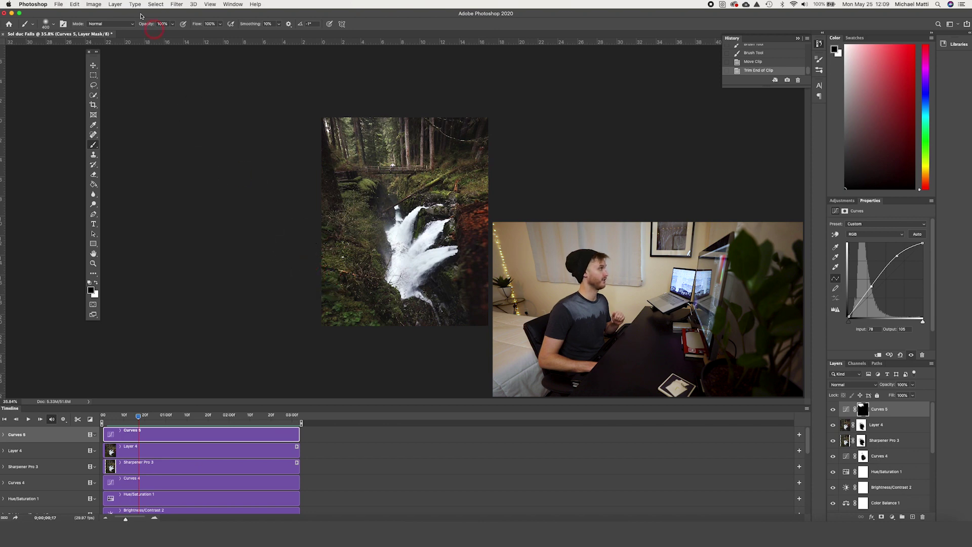
Render the cinemagraph as the H.264 video Sol duc Falls.mp4 with its size set to Document Size
left_click(58, 5)
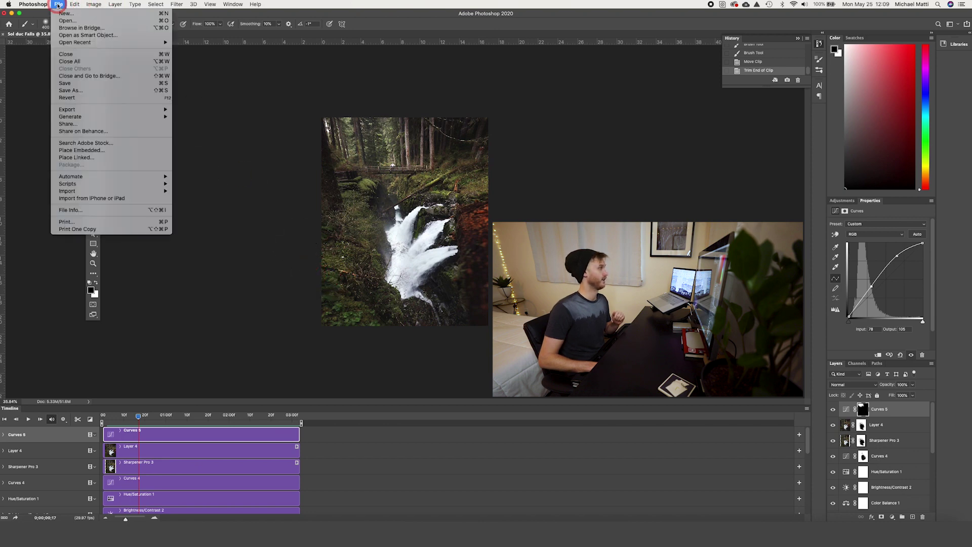
mouse_move(99, 110)
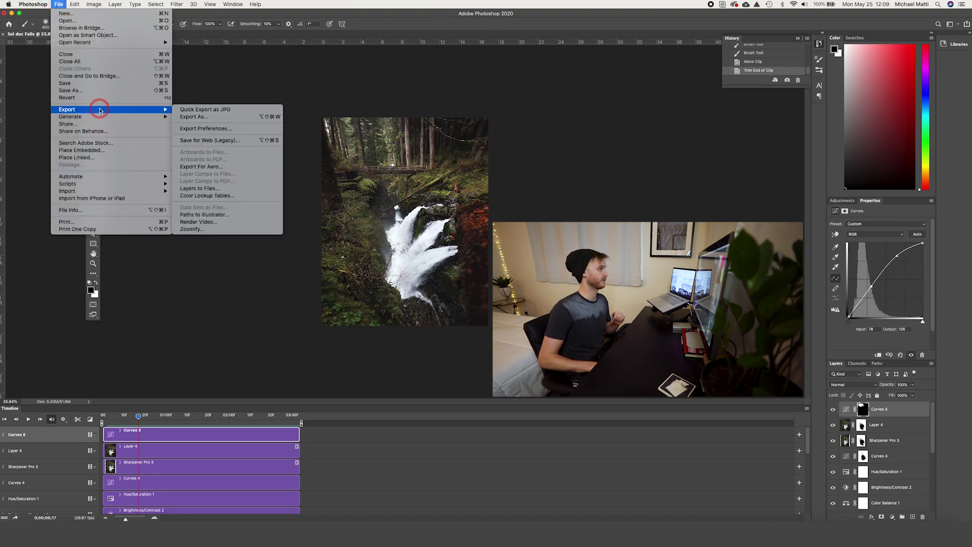
left_click(250, 221)
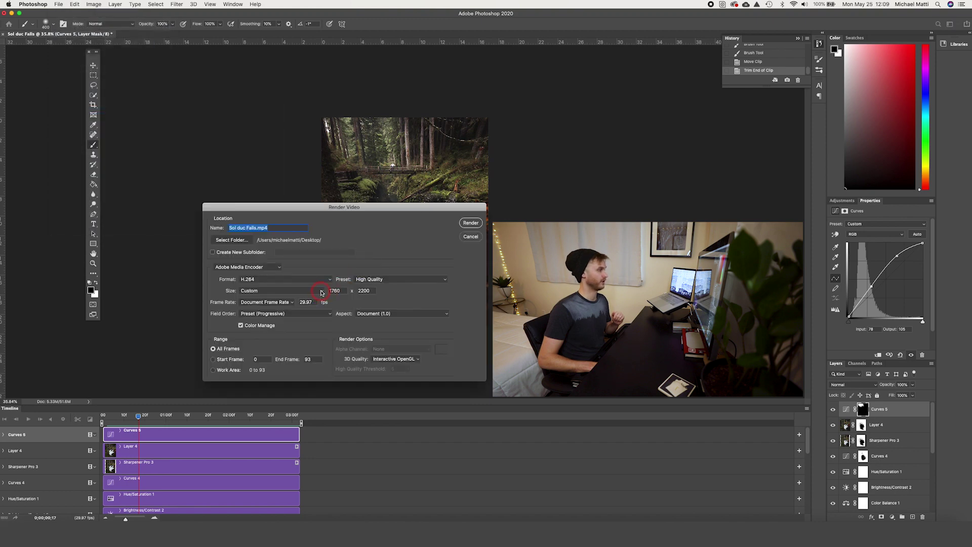
left_click(321, 292)
left_click(276, 134)
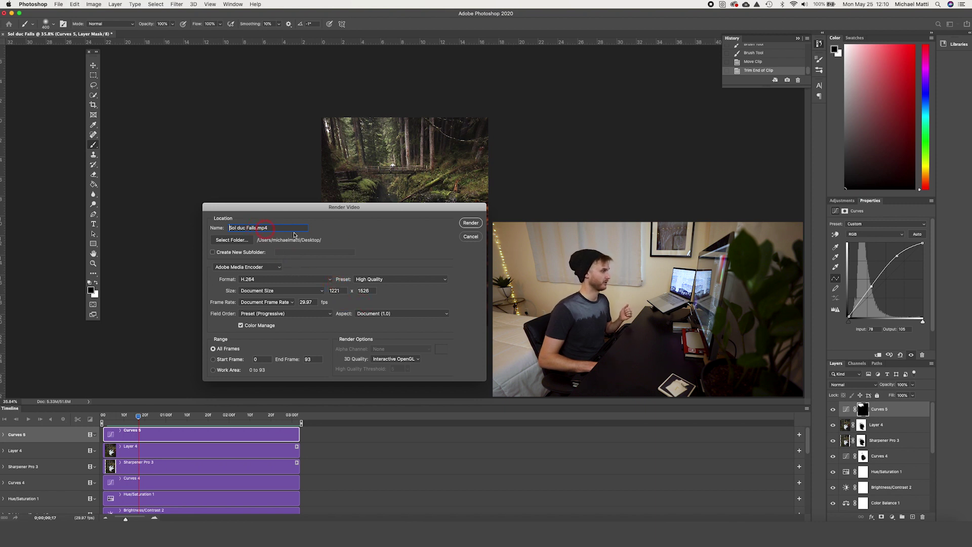
left_click(469, 224)
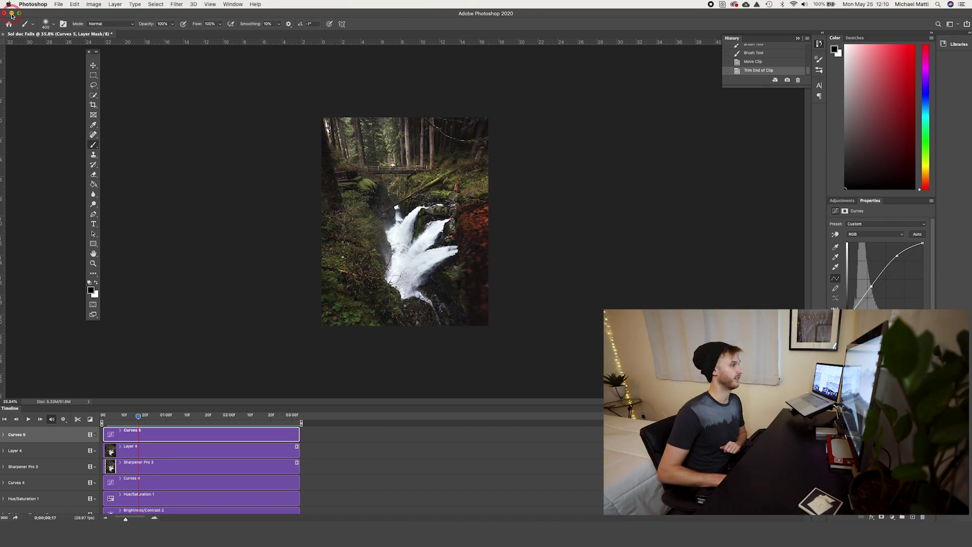
Switch to the desktop, open the rendered Sol duc Falls.mp4 in QuickTime Player, and play it
key("super+m")
left_click_drag(953, 201, 492, 273)
double_click(492, 273)
left_click_drag(161, 11, 385, 8)
left_click(443, 321)
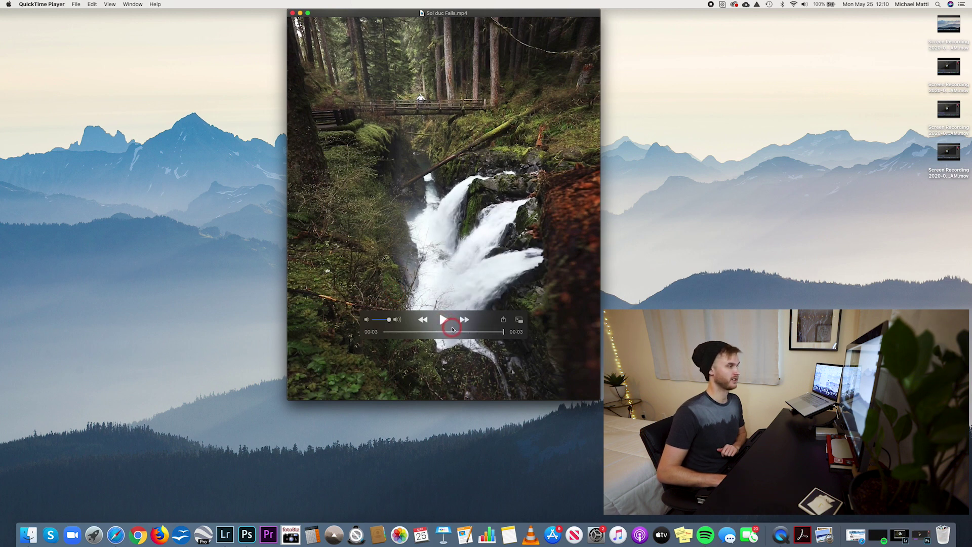
left_click(441, 323)
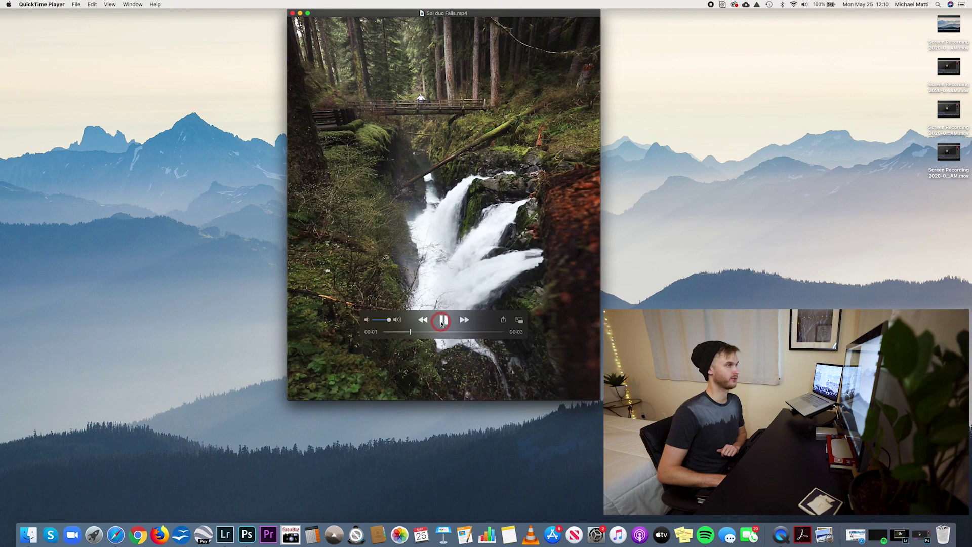